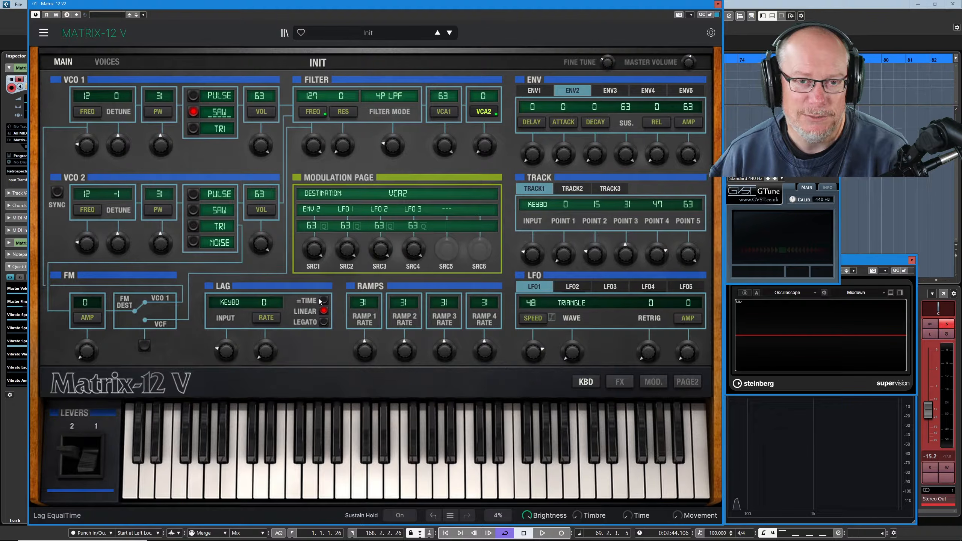
Lower the Stereo Out level to -21.4 and set the release of envelope 2 to 55
left_click(113, 60)
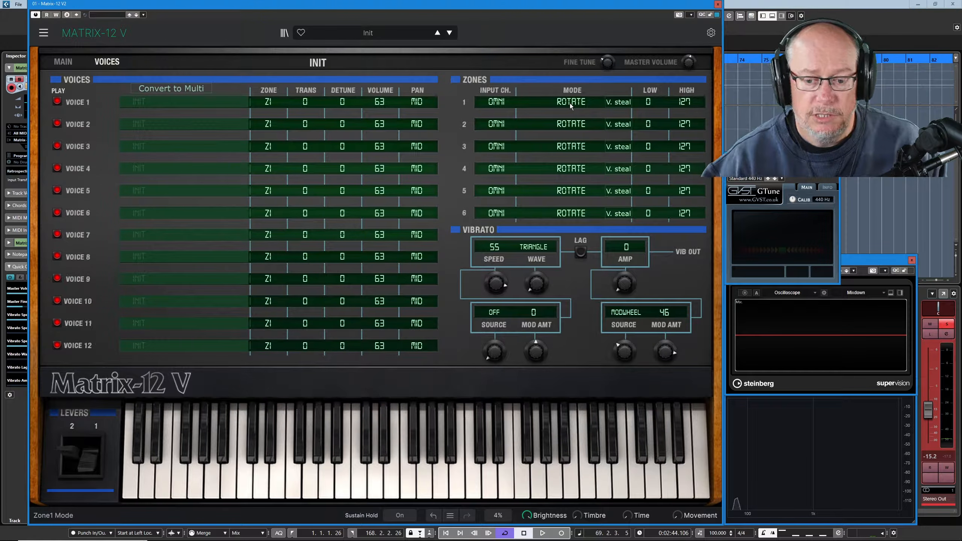
left_click_drag(929, 429, 929, 438)
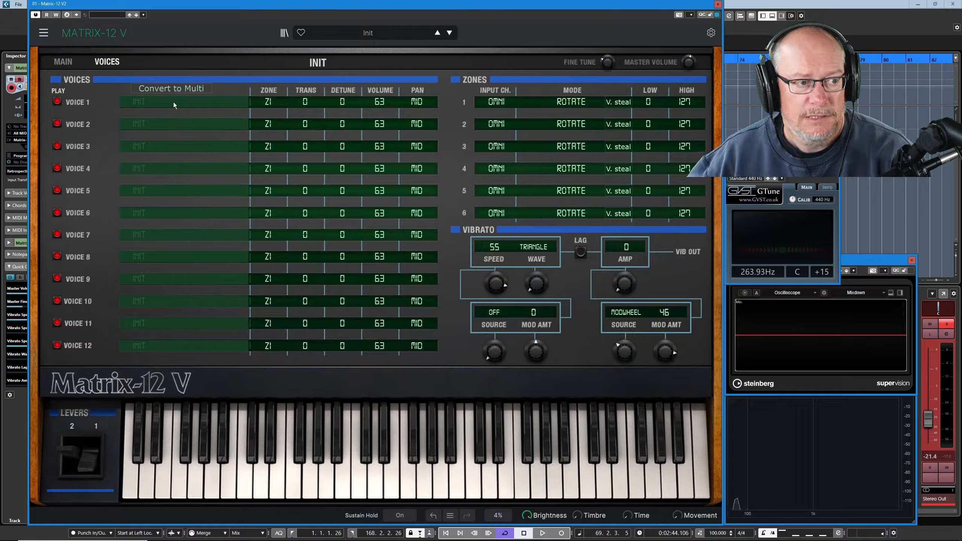
left_click(68, 62)
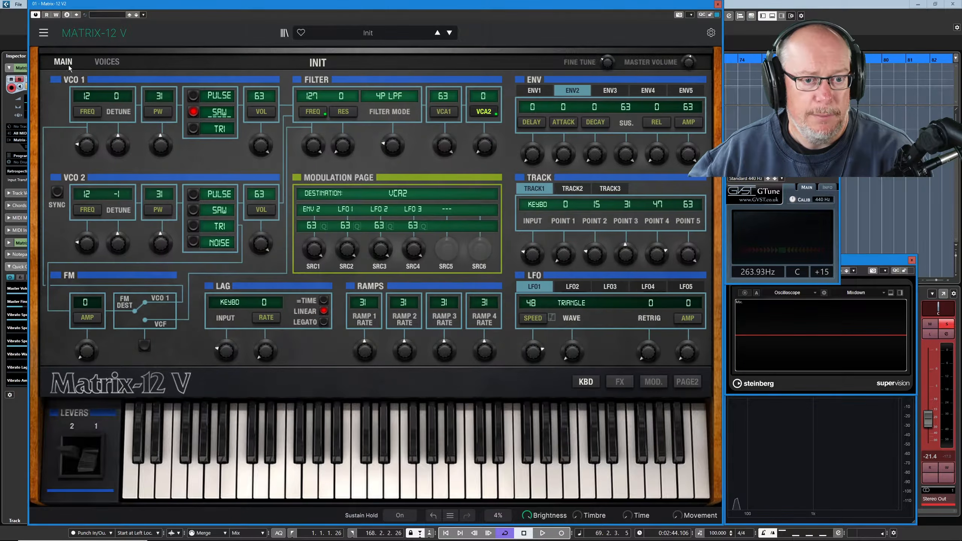
left_click_drag(657, 154, 657, 106)
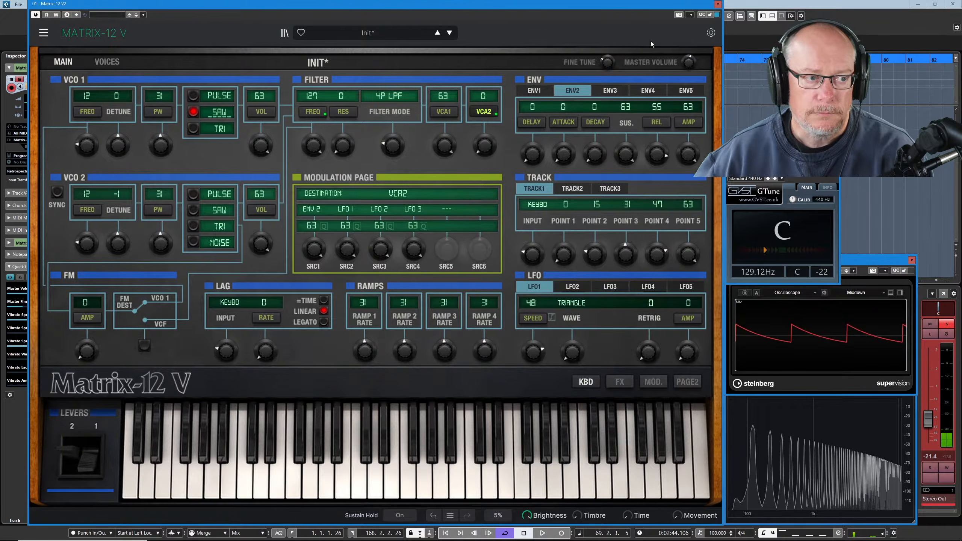
Disable voices 4 through 12 on the Voices page
left_click(104, 62)
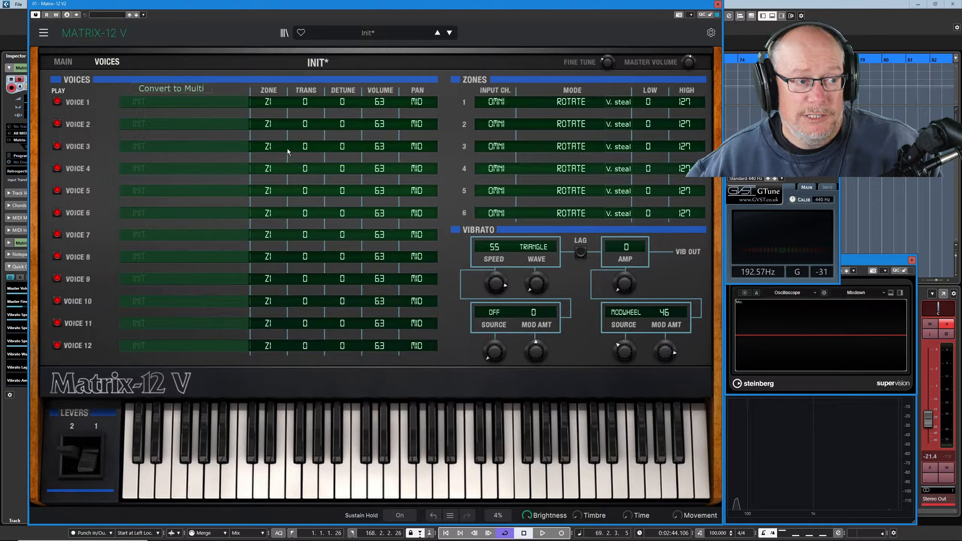
left_click(57, 169)
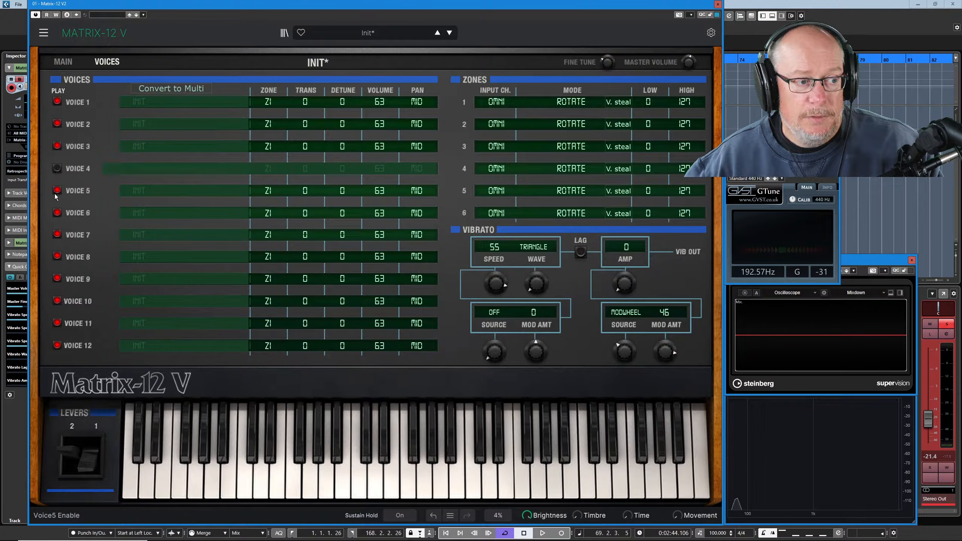
left_click(57, 190)
left_click(58, 213)
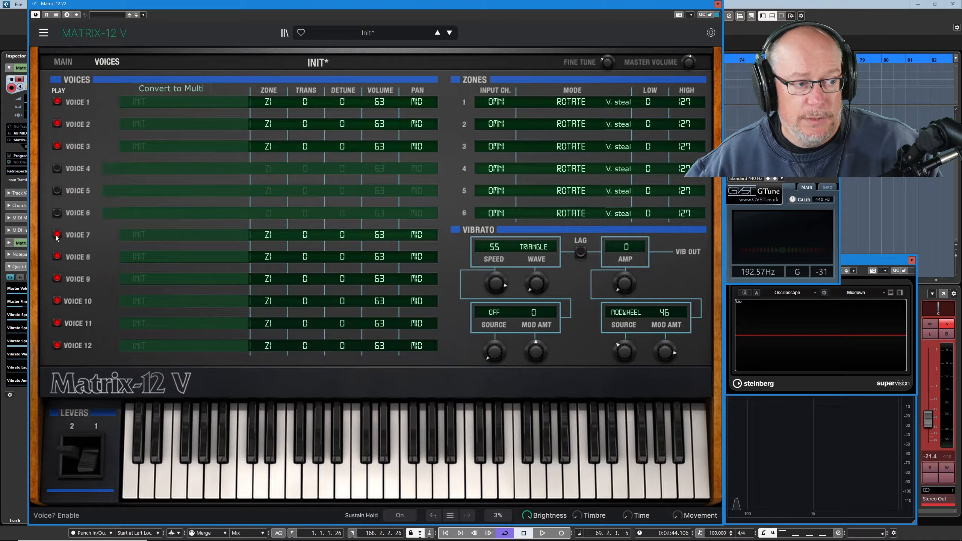
left_click(57, 235)
left_click(57, 257)
left_click(57, 279)
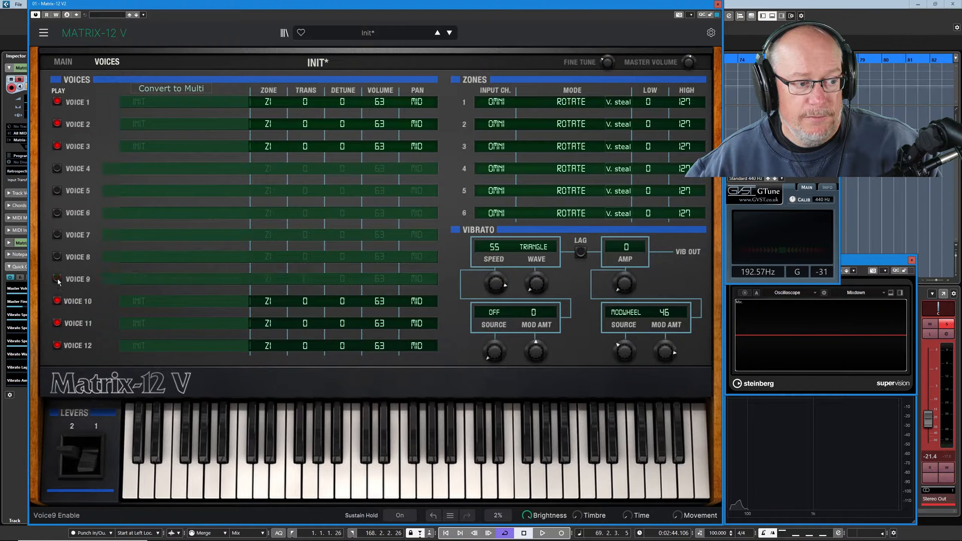
left_click(59, 302)
left_click(57, 323)
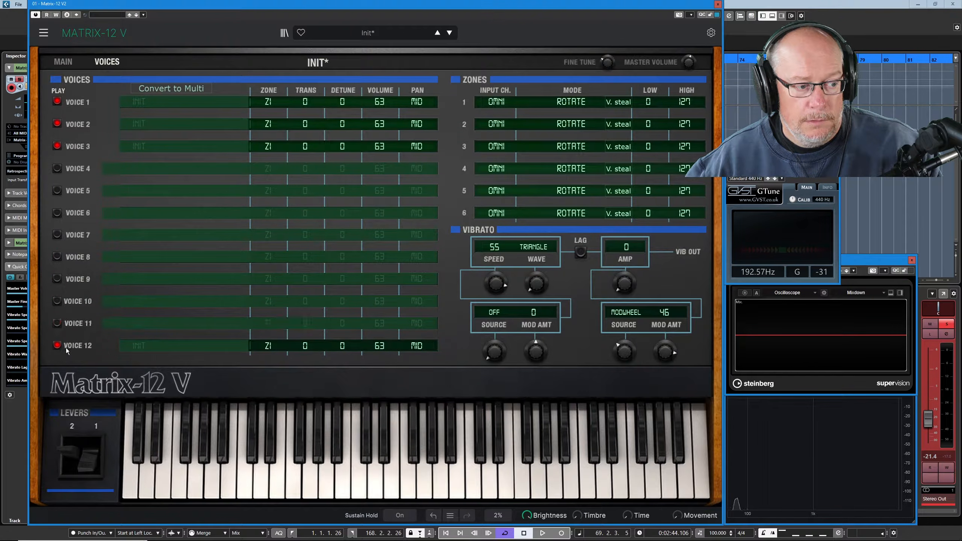
left_click(58, 345)
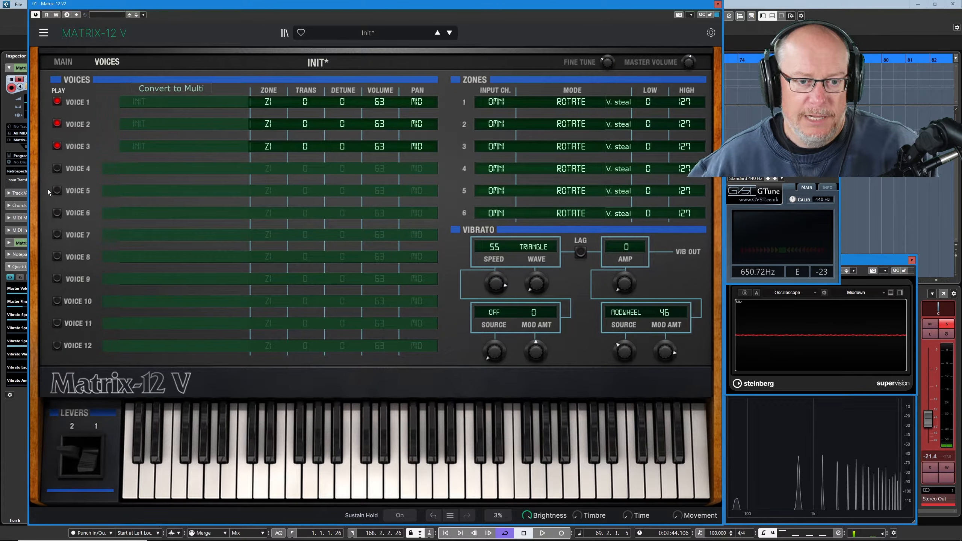
Try the voice-stealing option of zone 1
left_click(620, 105)
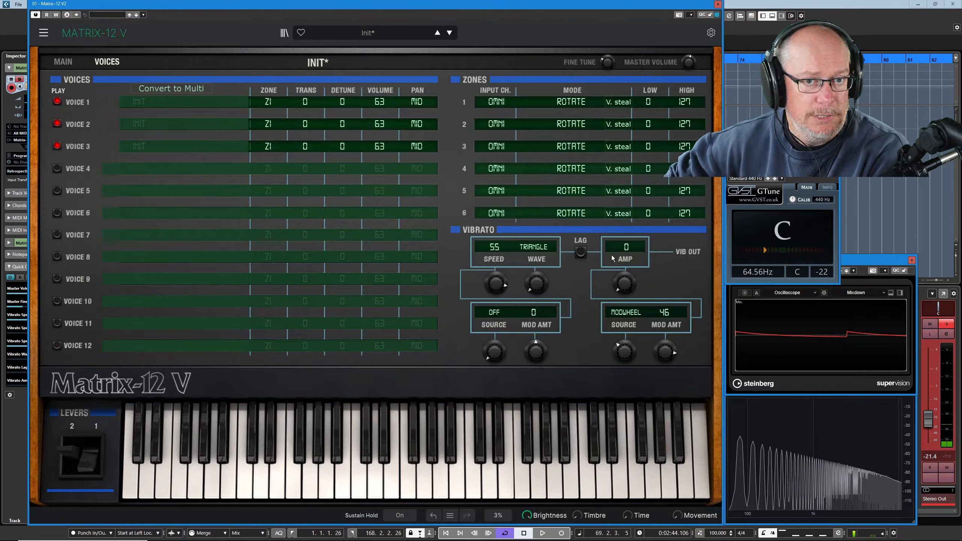
left_click(624, 103)
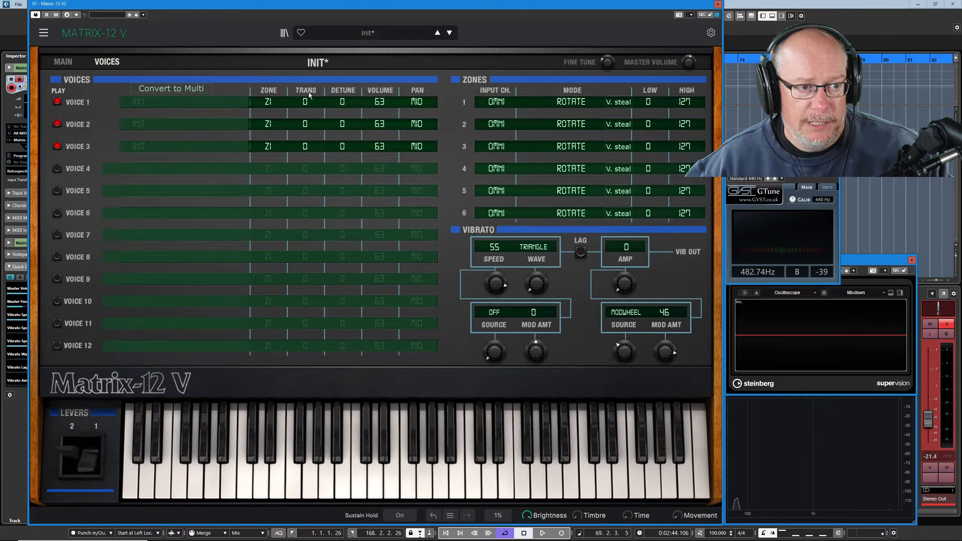
Transpose voice 2 by 1 and raise the transposition of voice 3
left_click_drag(305, 124, 305, 121)
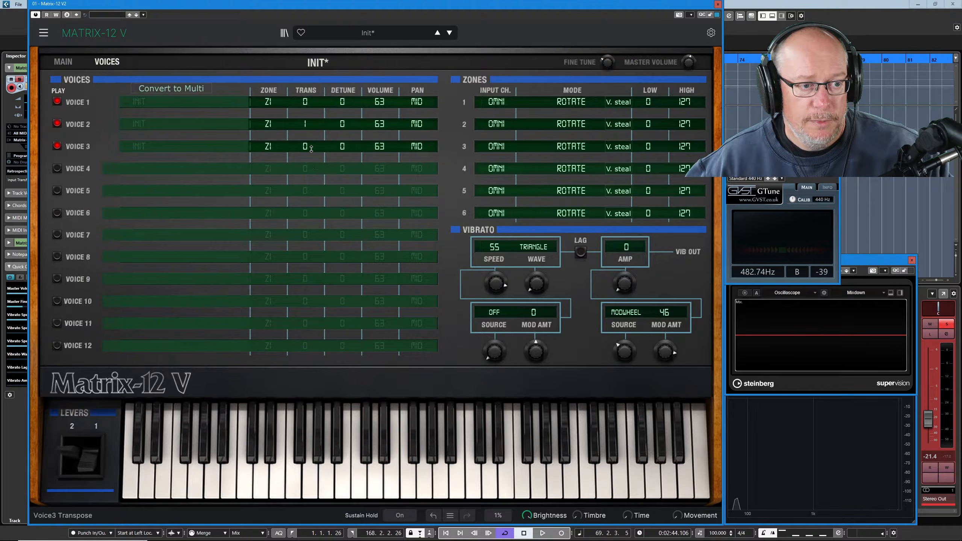
left_click_drag(305, 146, 305, 143)
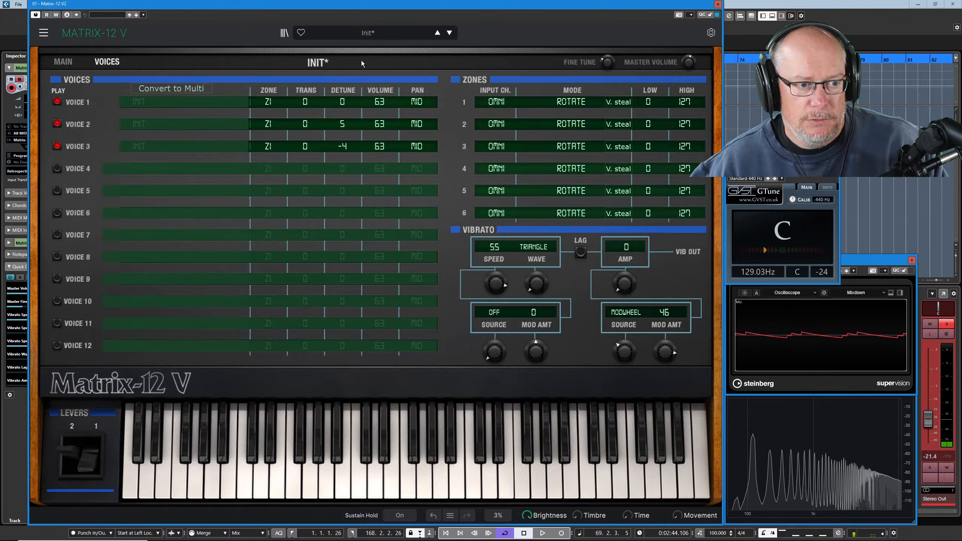
Enable voices 4 through 12 again
left_click(57, 168)
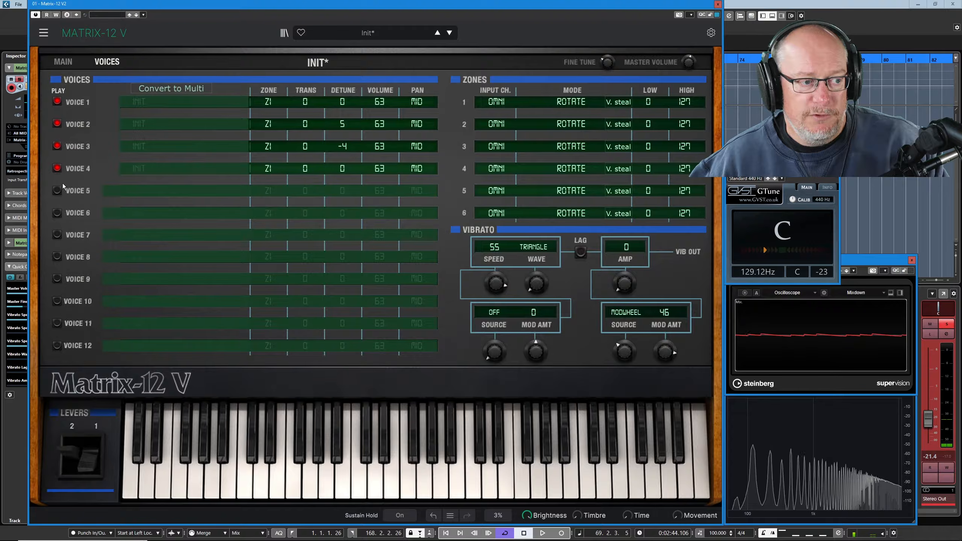
left_click(58, 190)
left_click(58, 213)
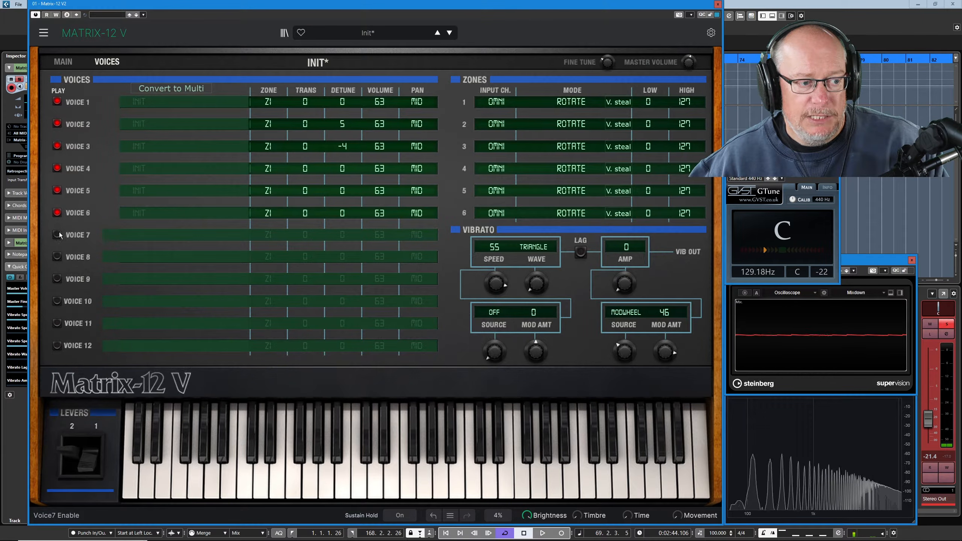
left_click(58, 234)
left_click(57, 257)
left_click(57, 278)
left_click(58, 301)
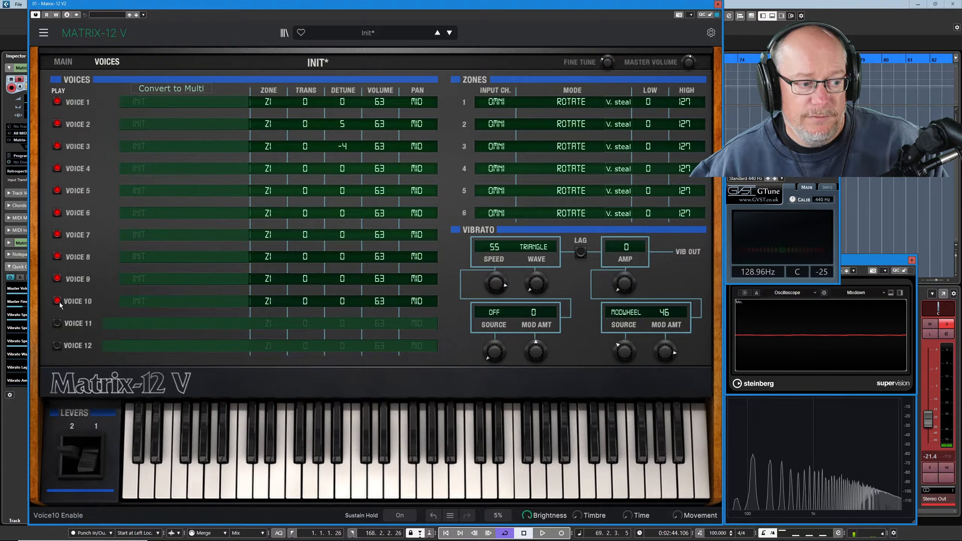
left_click(58, 323)
left_click(57, 345)
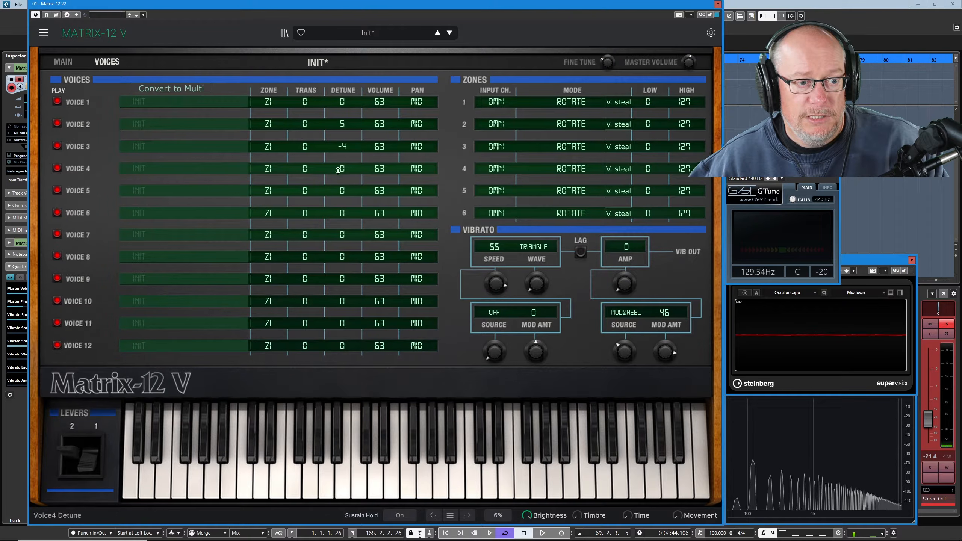
Set the detune of voices 4 through 10 to 1, -8, 2, -5, 7, -4 and 5 respectively
scroll(349, 173, "up", 1)
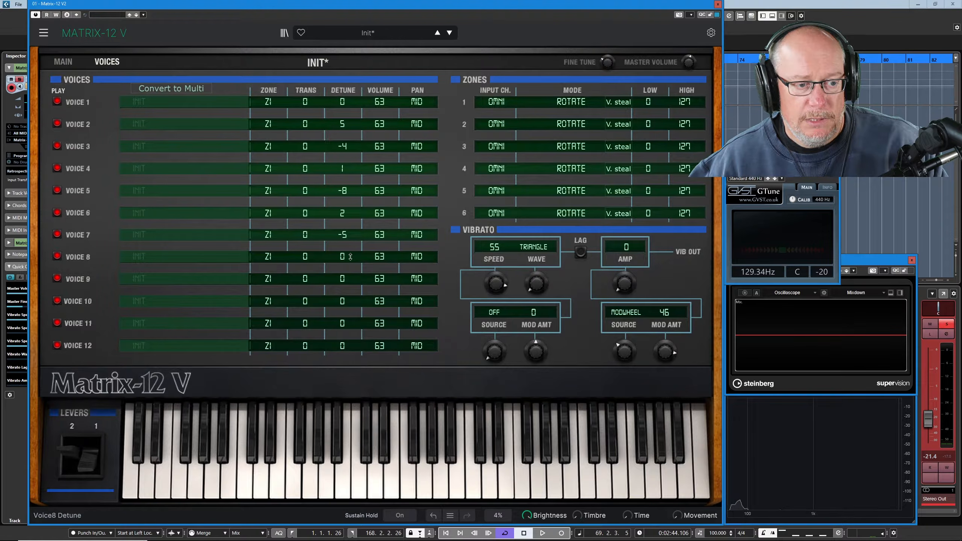
scroll(344, 256, "up", 3)
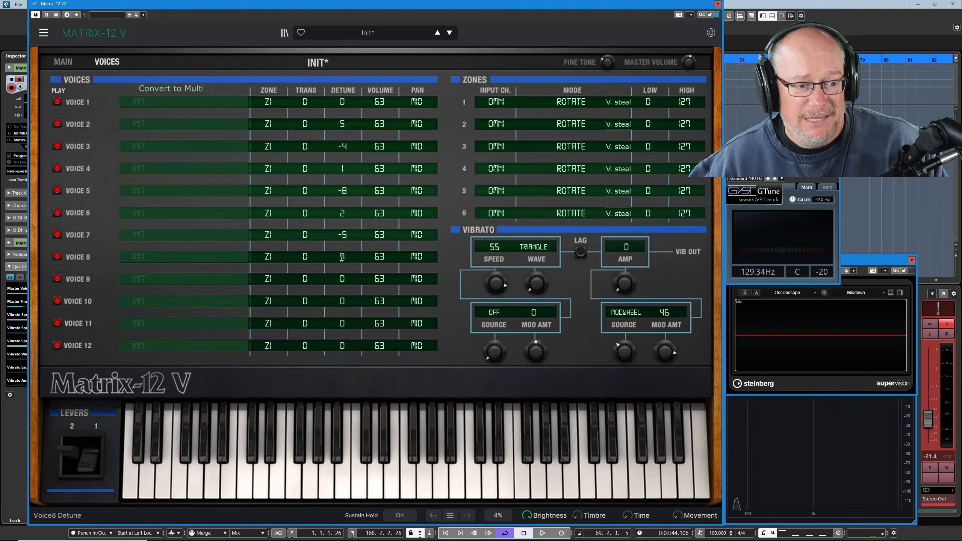
scroll(342, 259, "up", 4)
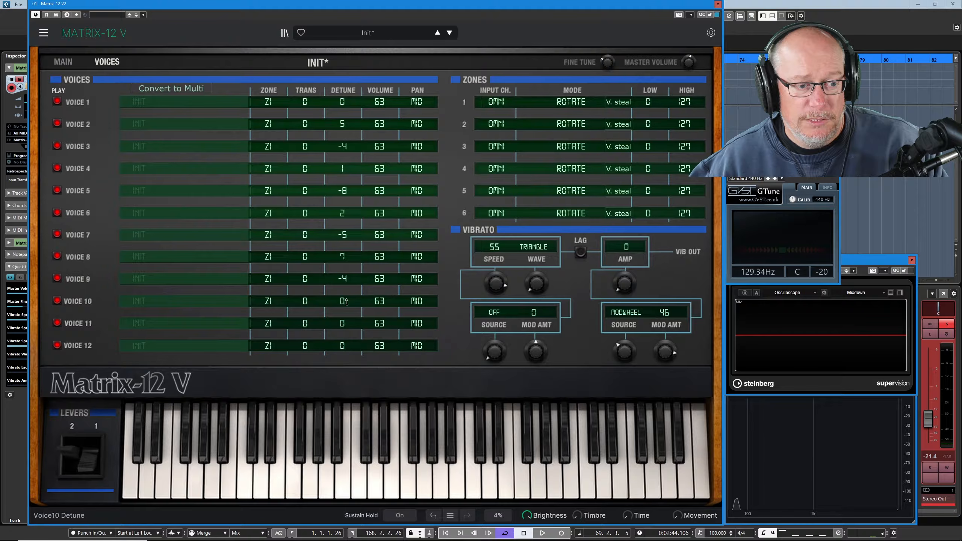
scroll(343, 302, "up", 5)
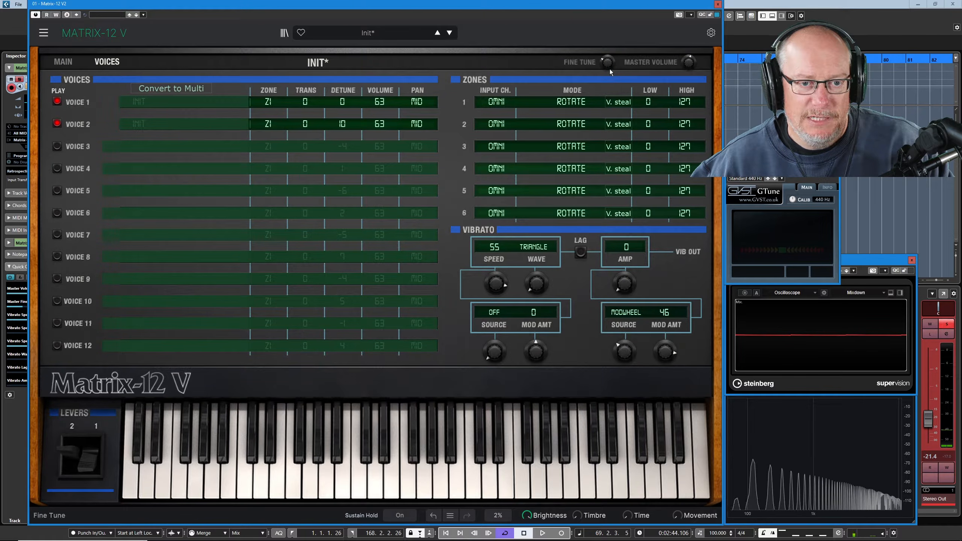
Set the detune of voice 2 to 31
mouse_move(604, 60)
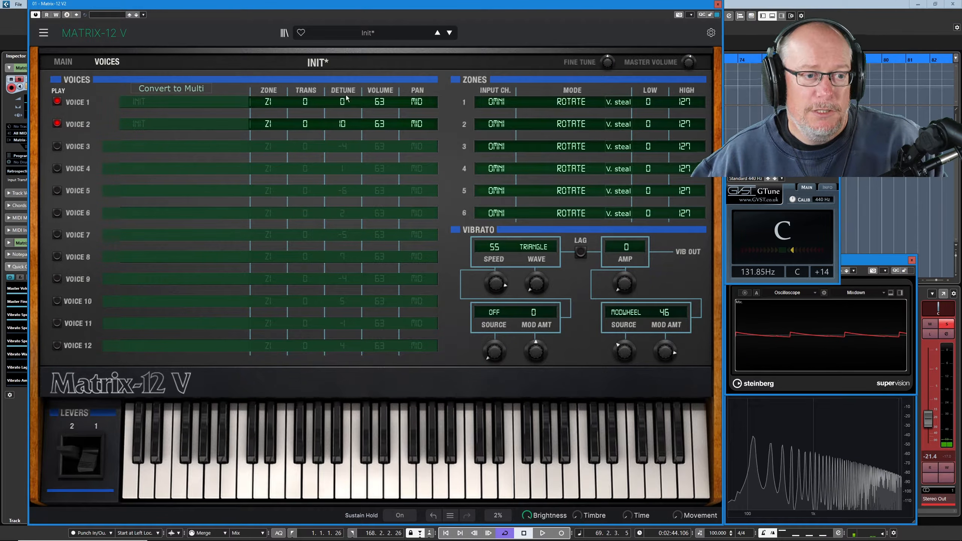
mouse_move(348, 123)
left_mouse_down()
mouse_move(348, 108)
mouse_move(346, 132)
mouse_move(347, 106)
left_mouse_up()
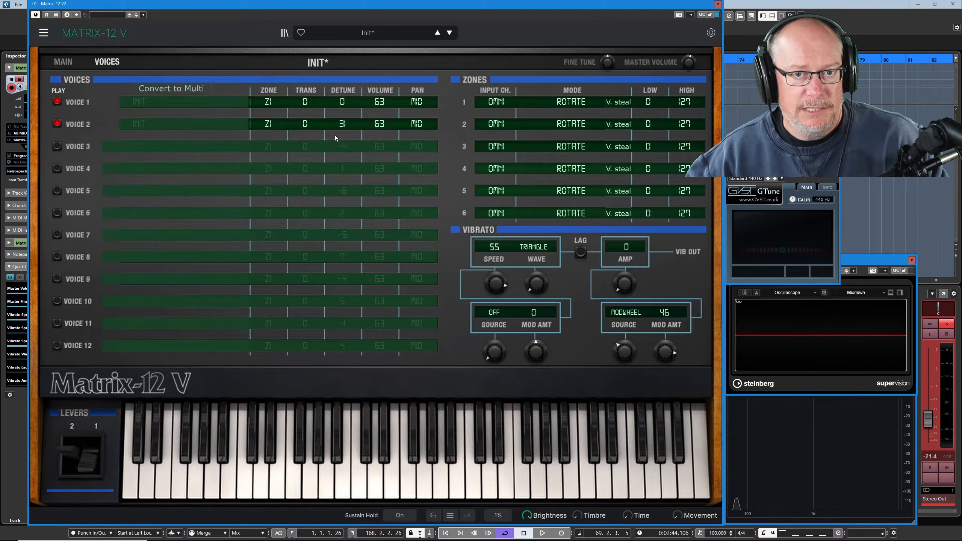
Shorten the release of envelope 2 on the Main page to about 21
left_click(63, 62)
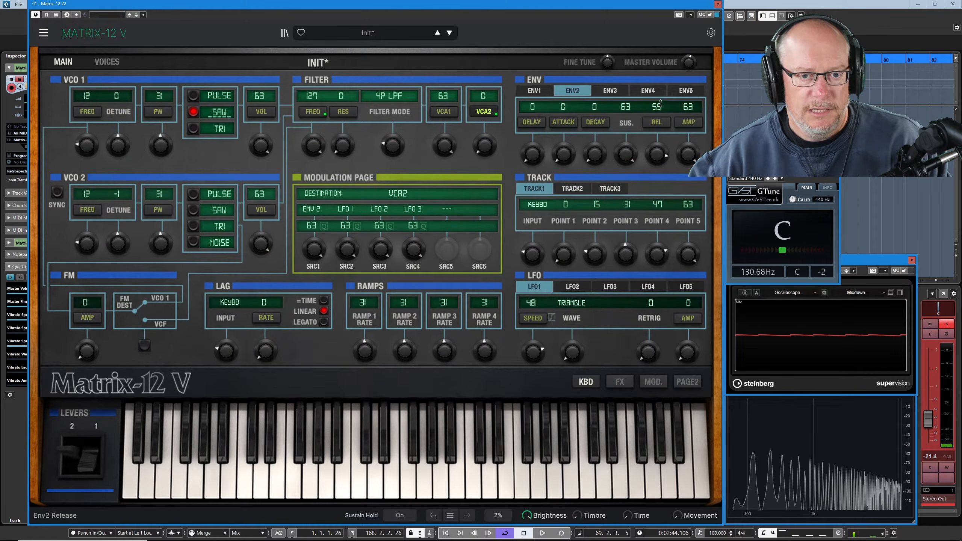
left_click_drag(658, 153, 657, 200)
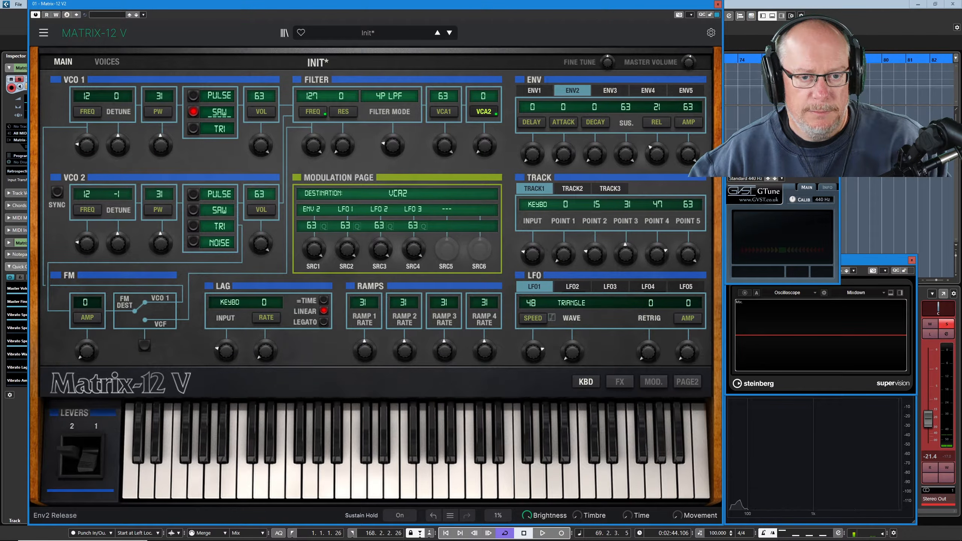
left_click_drag(657, 154, 657, 152)
Reset the volume of voice 2 to 63 on the Voices page and enable voices 3 through 12
left_click(107, 62)
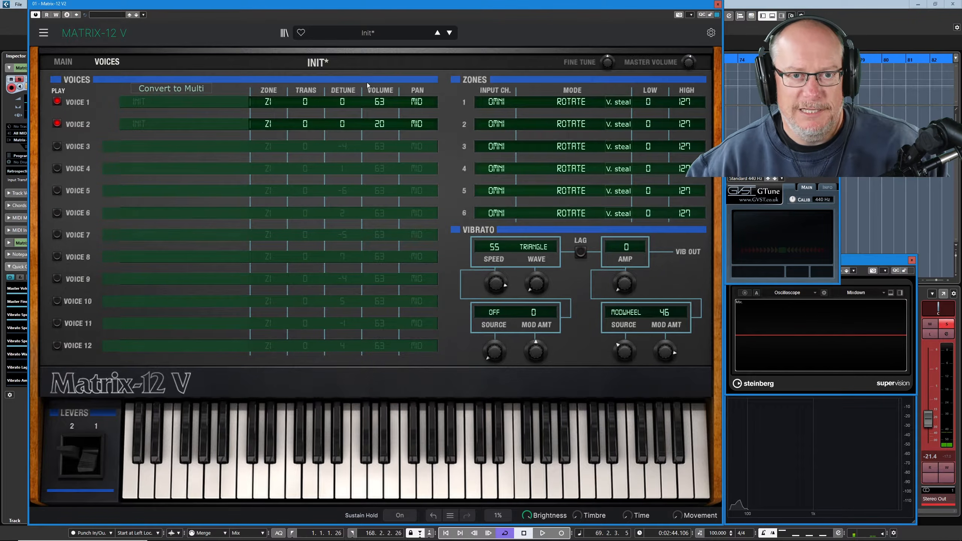
double_click(386, 131)
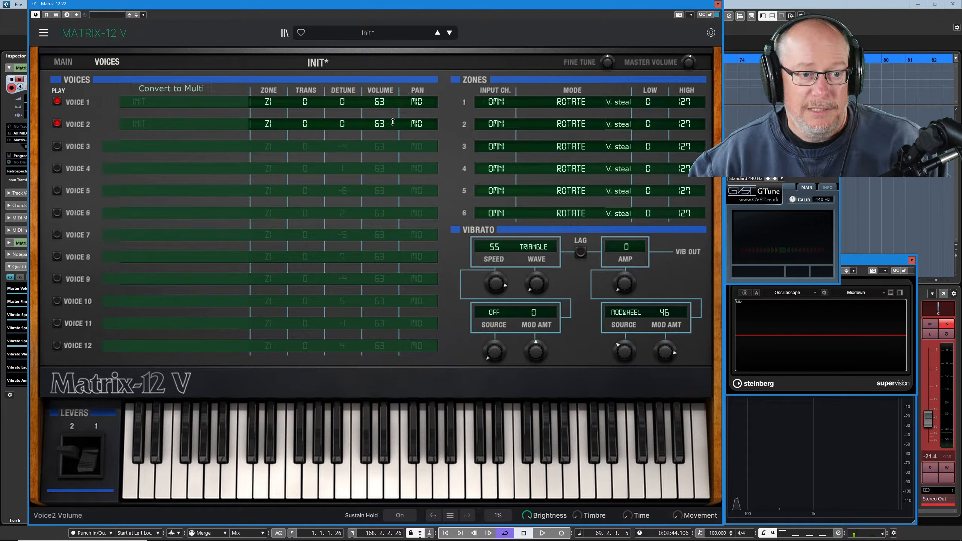
left_click(57, 147)
left_click(57, 168)
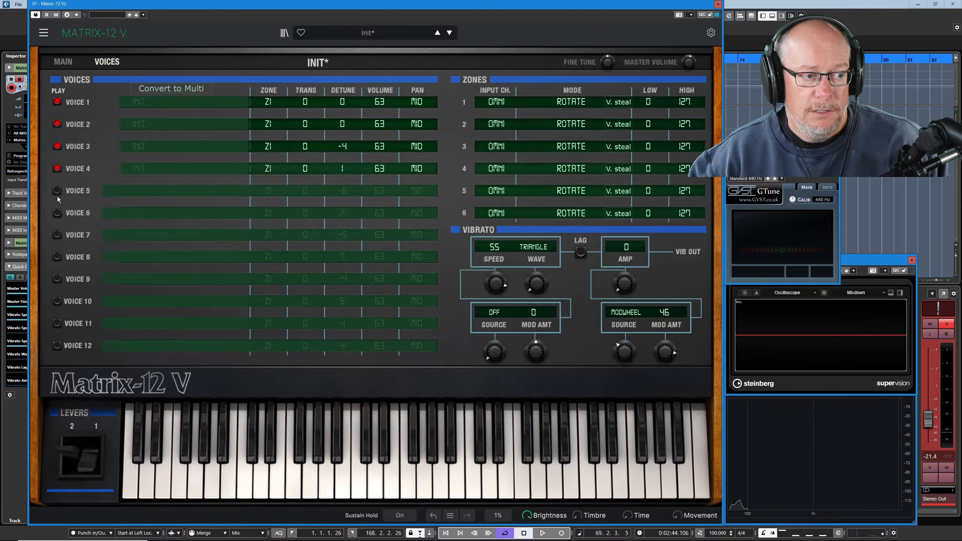
left_click(57, 191)
left_click(57, 213)
left_click(57, 234)
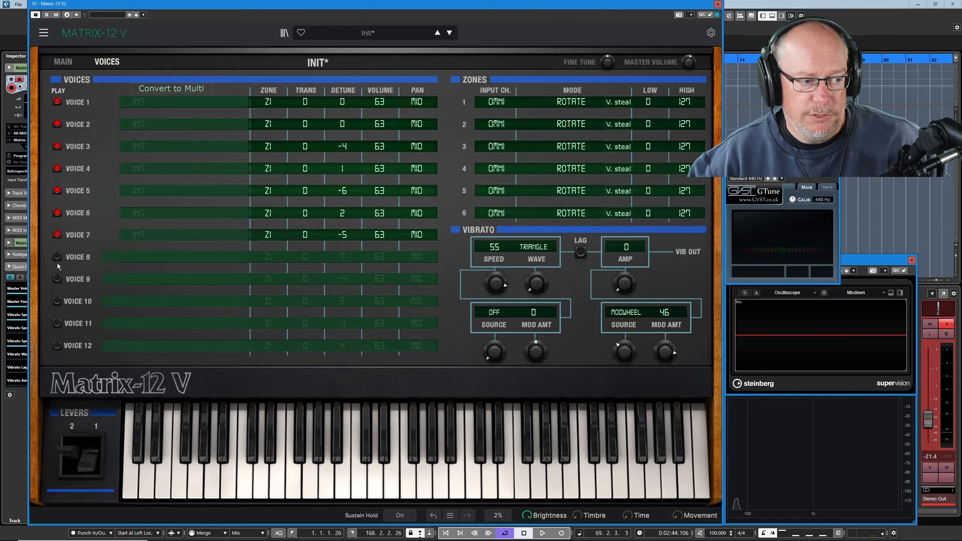
left_click(56, 257)
Pan voices 1 and 4 to Lf1 and voices 2 and 5 to Rt1
left_click(422, 100)
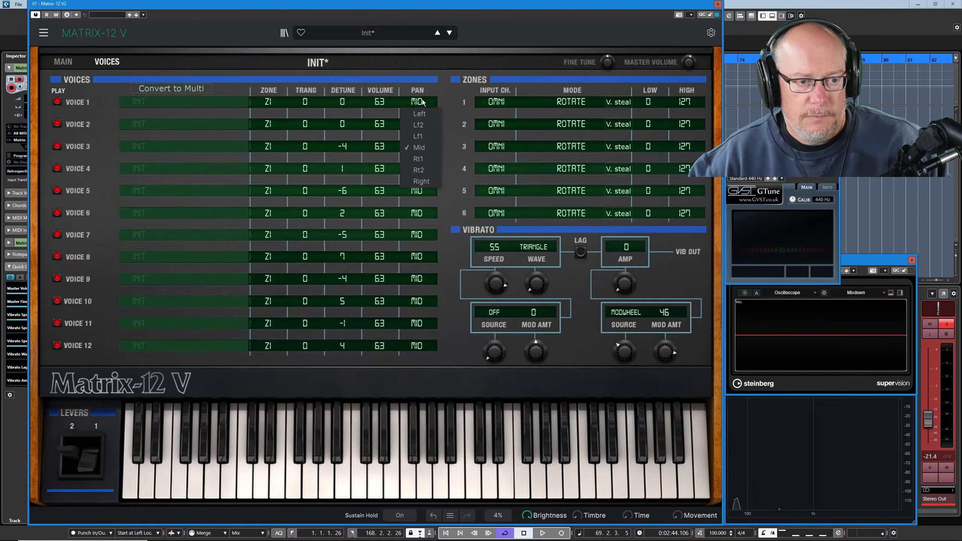
left_click(424, 137)
left_click(419, 127)
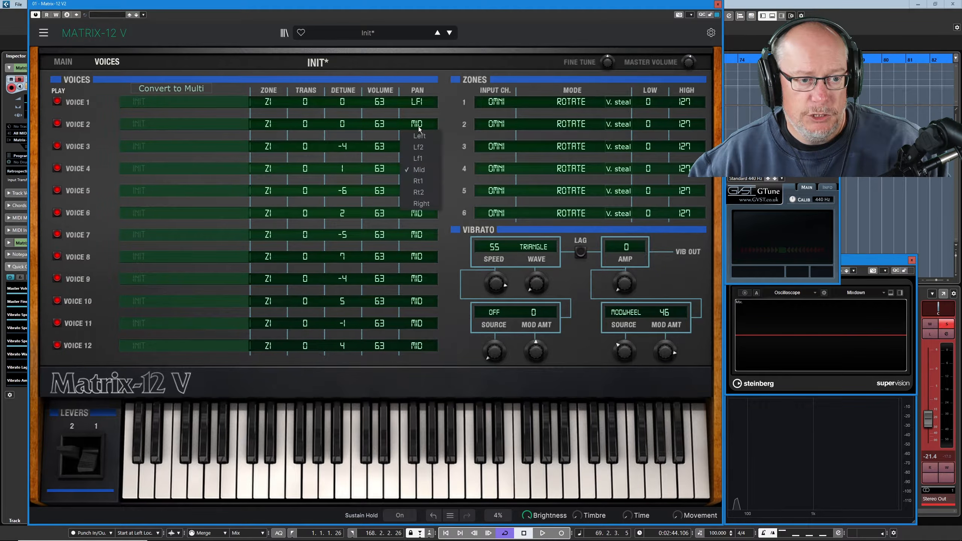
left_click(426, 180)
left_click(418, 169)
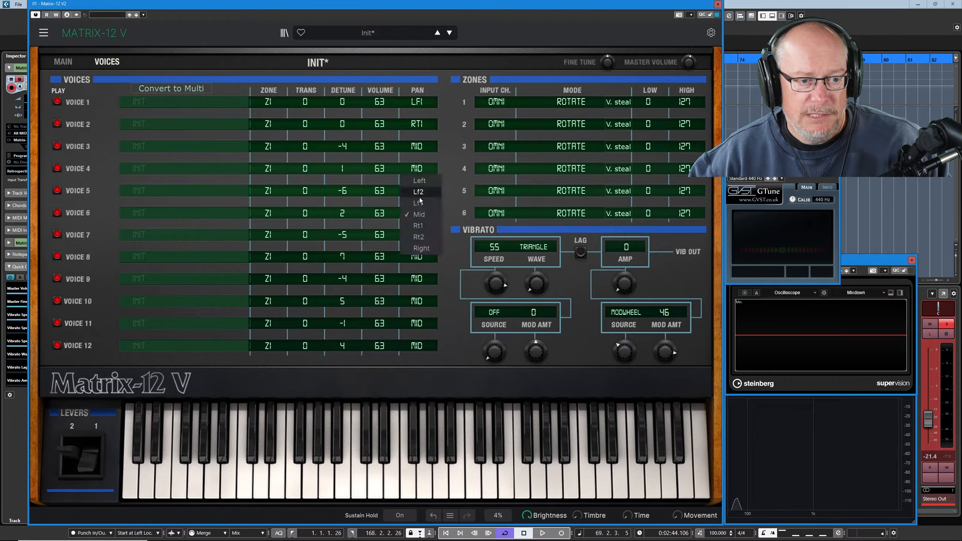
left_click(420, 201)
left_click(418, 190)
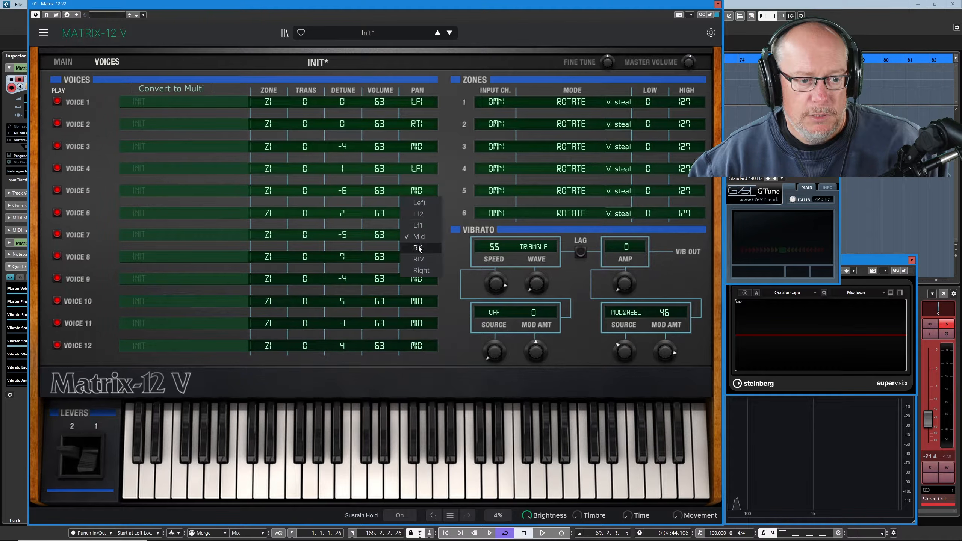
left_click(419, 249)
Pan voice 6 to Lf2 and voices 7 and 8 to Rt1
left_click(418, 213)
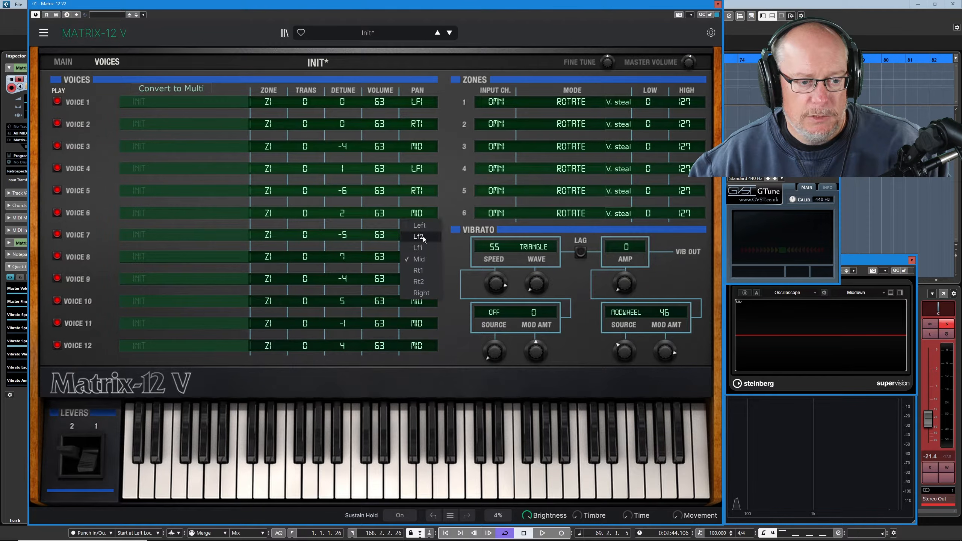
left_click(422, 237)
left_click(422, 236)
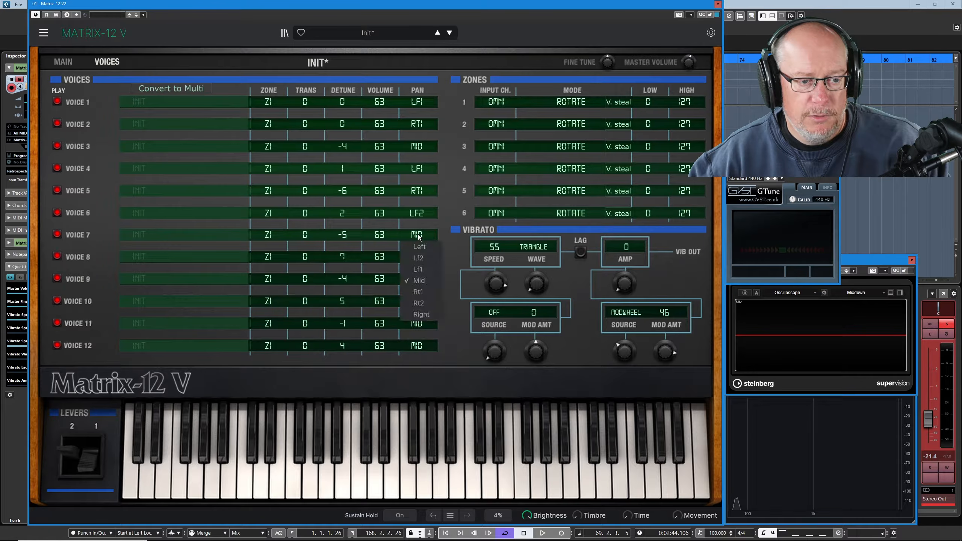
left_click(419, 292)
left_click(418, 256)
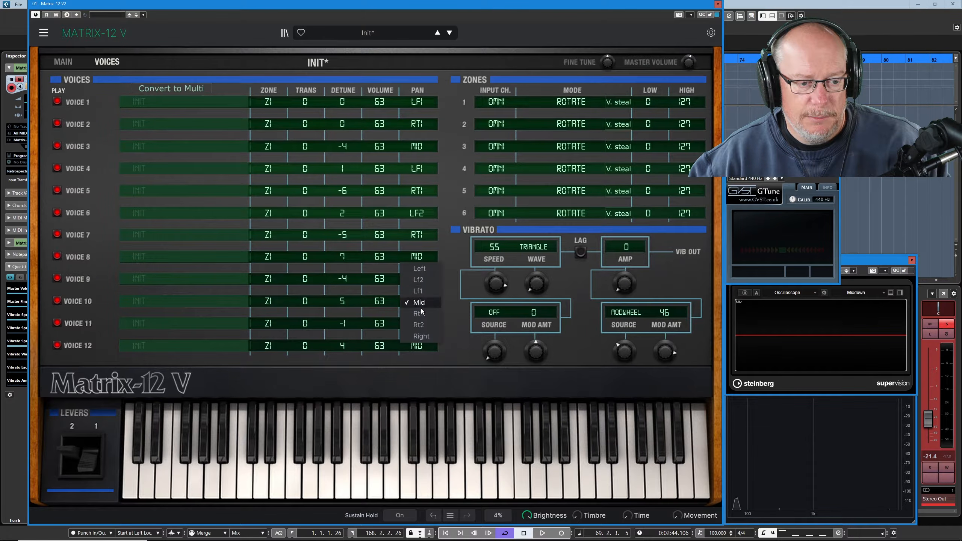
left_click(422, 313)
Pan voices 9 through 12 to Lf1, Rt1, Lf2 and Rt2 respectively
left_click(419, 301)
left_click(419, 358)
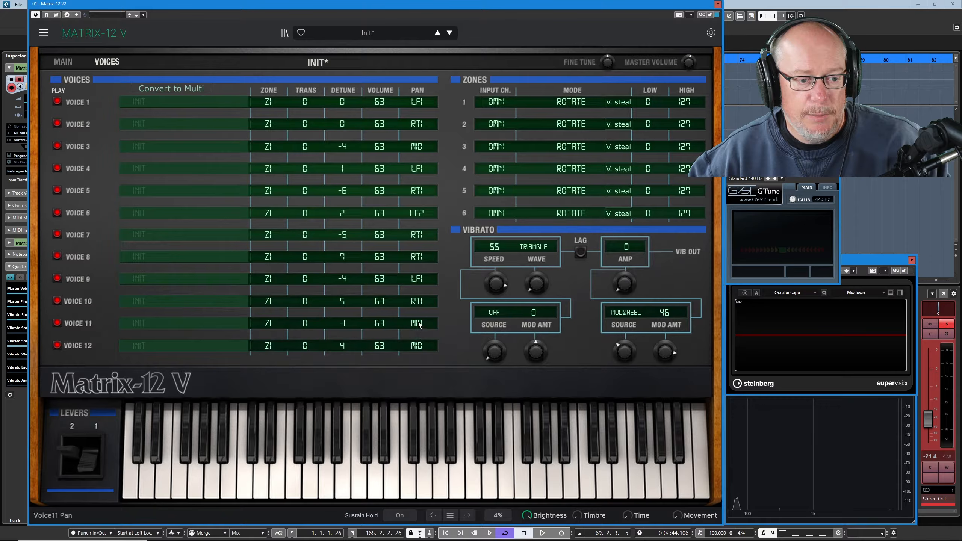
left_click(419, 324)
left_click(420, 346)
left_click(421, 346)
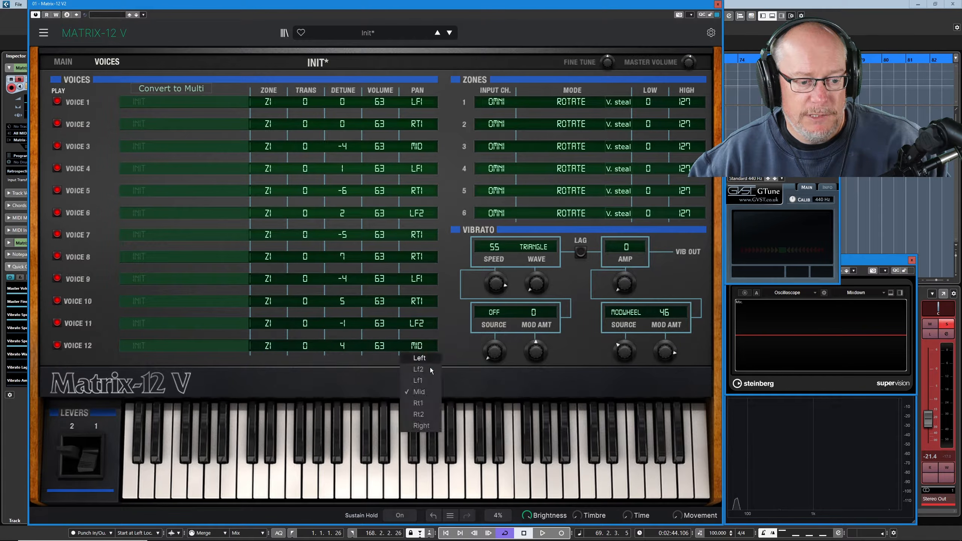
left_click(420, 414)
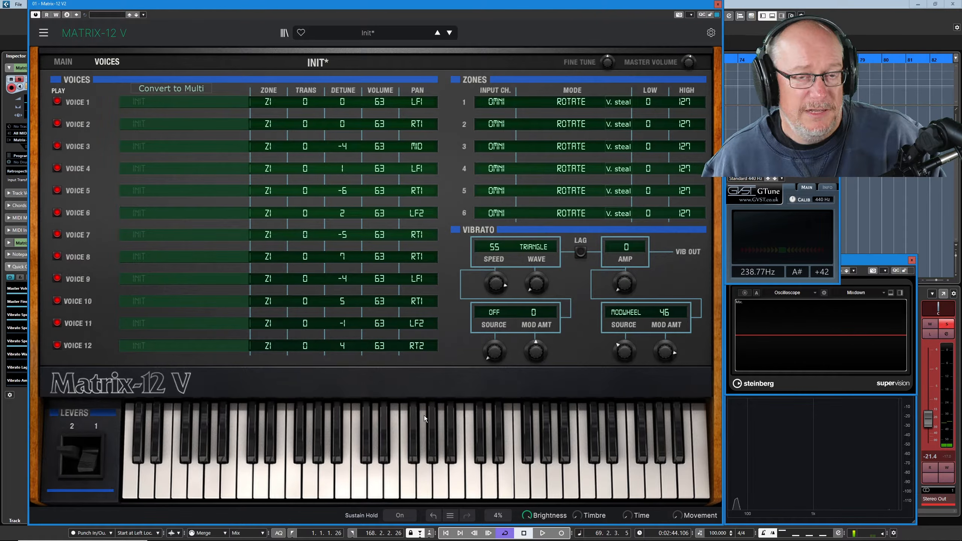
On the Main page, switch VCO 1 from saw to pulse and triangle waves and set the attack and release of envelope 2 to 12
left_click(63, 61)
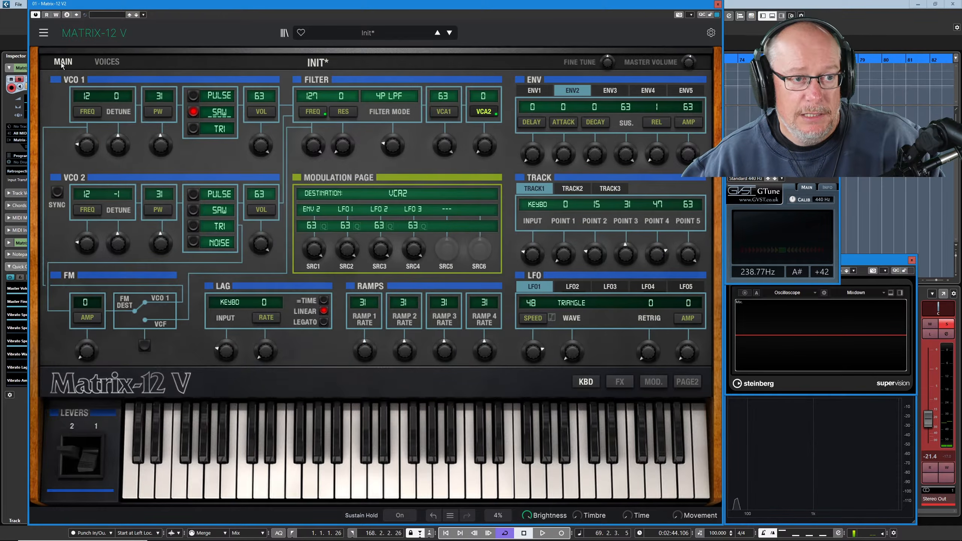
left_click(215, 99)
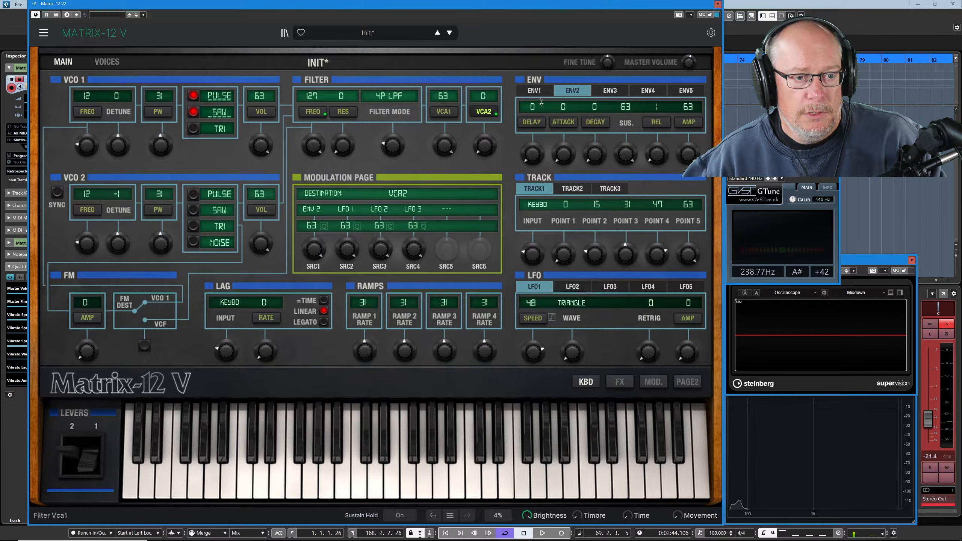
left_click(193, 113)
left_click(194, 129)
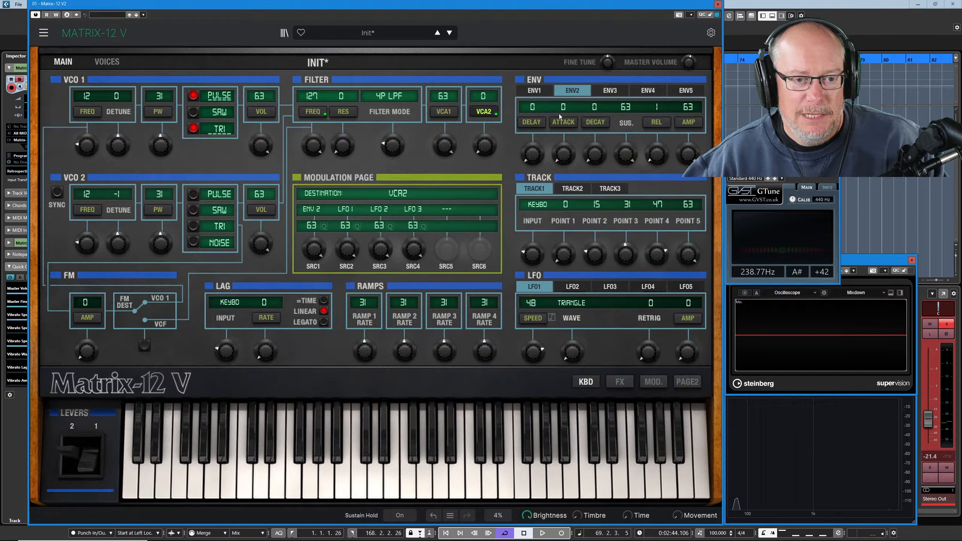
left_click_drag(564, 109, 563, 105)
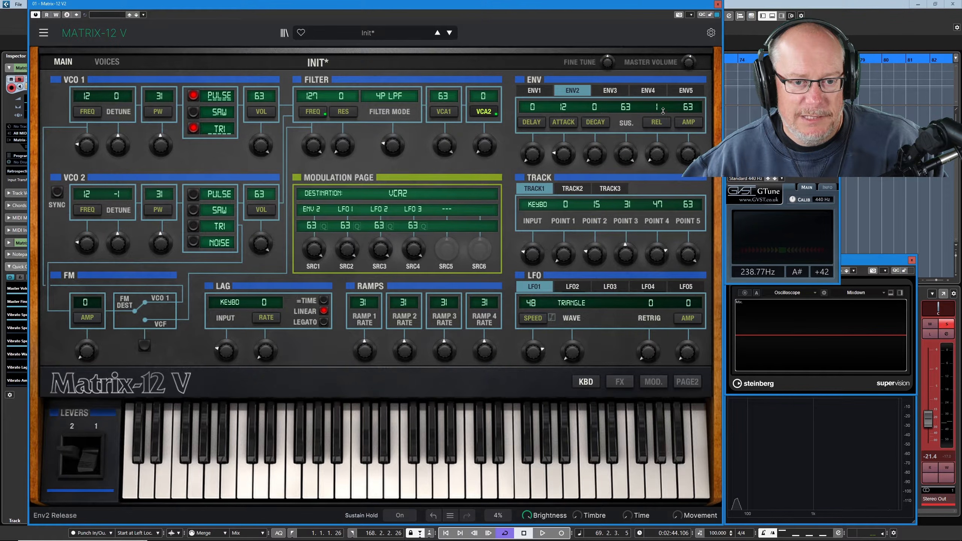
left_click_drag(656, 107, 663, 94)
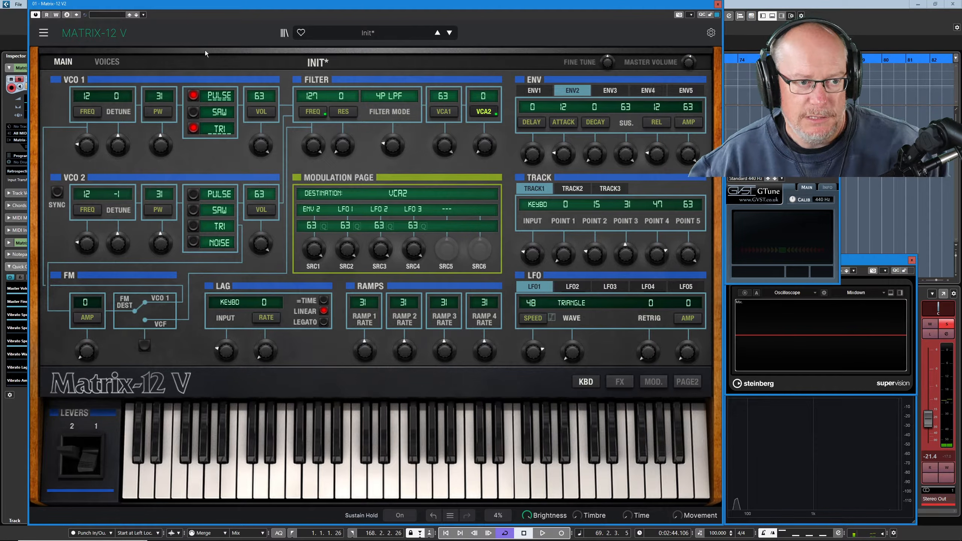
Reload the Init preset and set the mode of zone 1 to Reassign on the Voices page
left_click(107, 61)
left_click(449, 33)
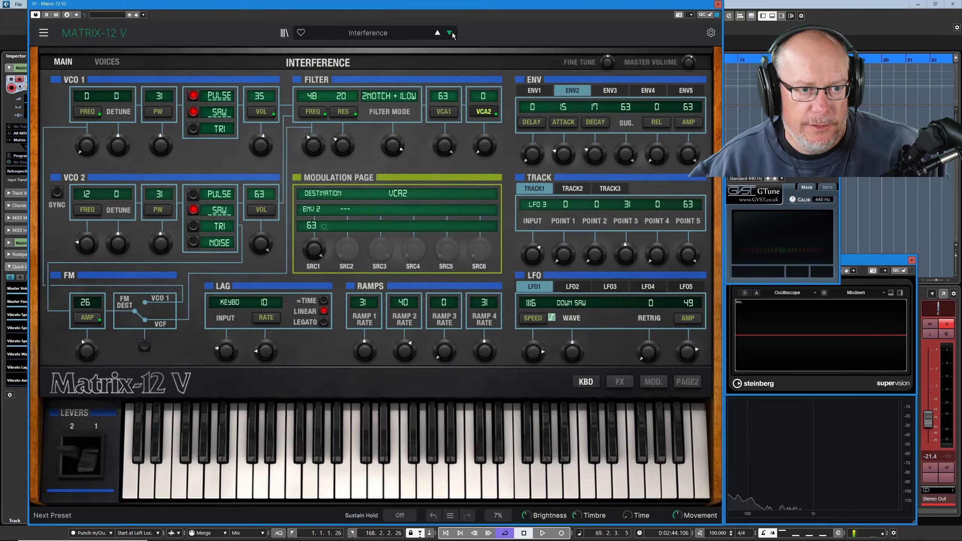
left_click(437, 33)
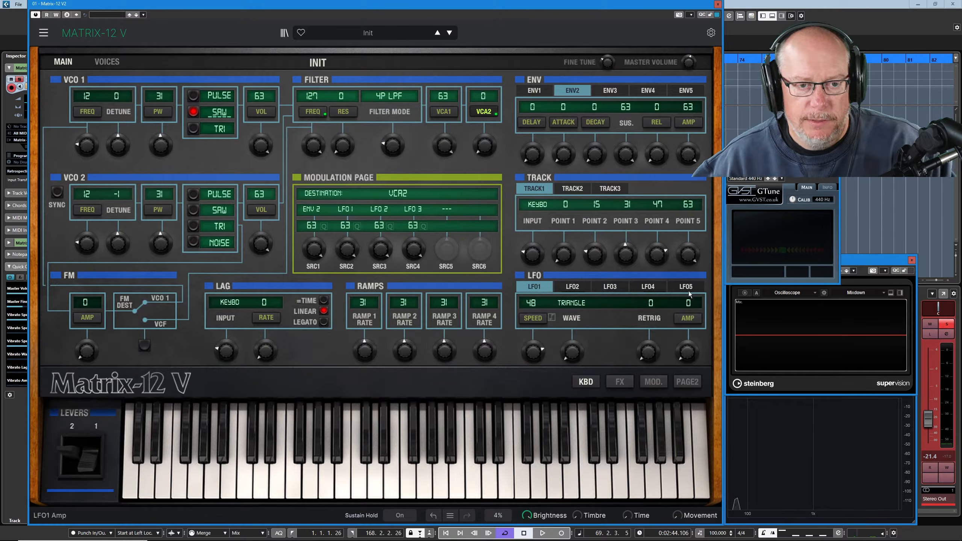
left_click(106, 62)
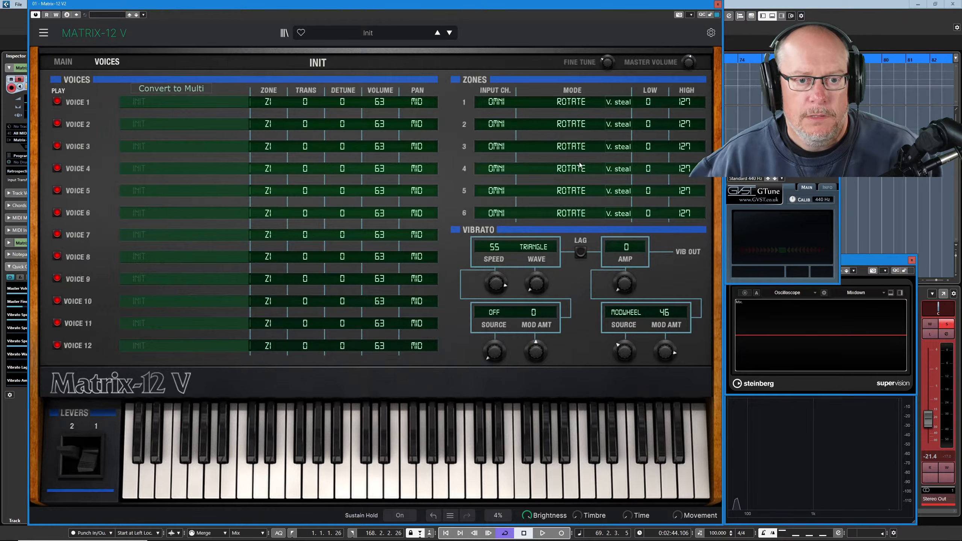
left_click(577, 102)
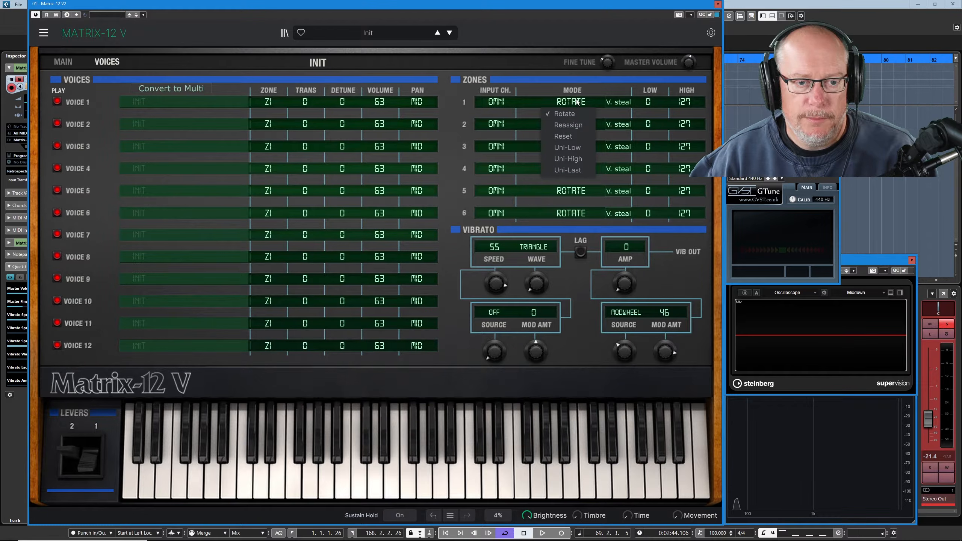
left_click(565, 127)
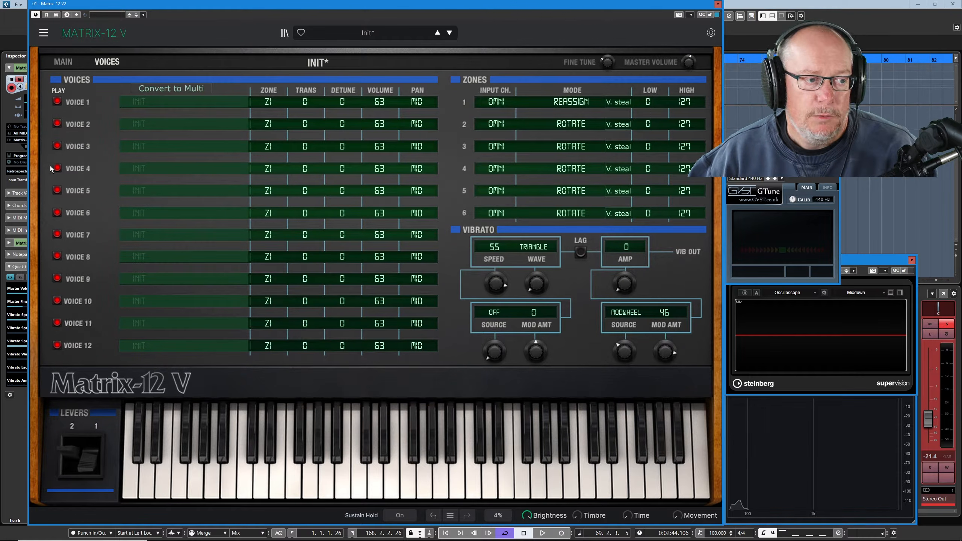
Disable voices 5 through 12
left_click(57, 190)
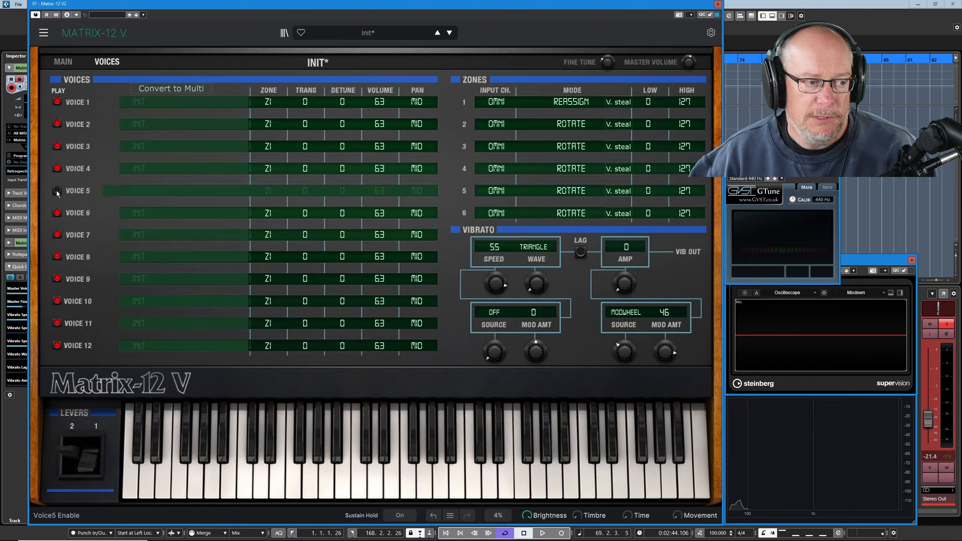
left_click(56, 214)
left_click(57, 235)
left_click(57, 257)
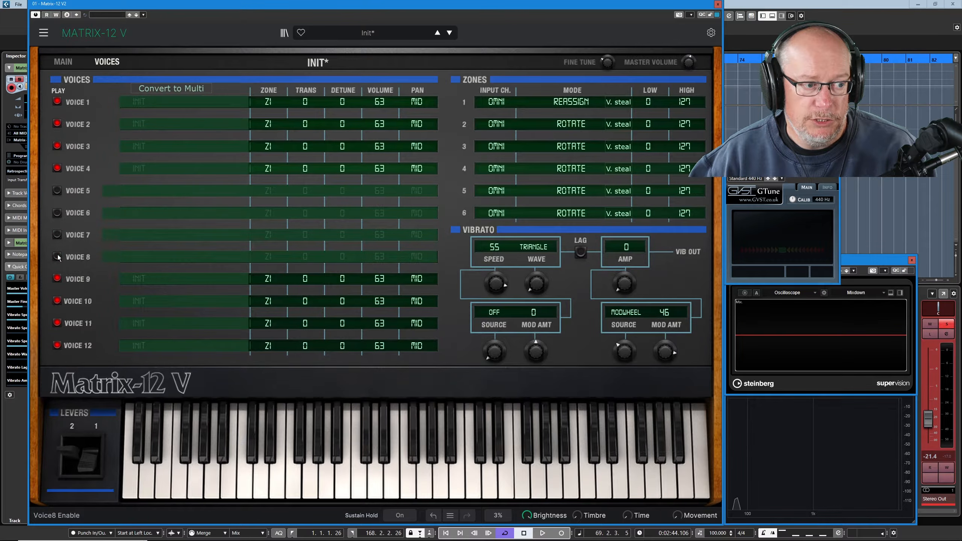
left_click(57, 279)
left_click(58, 301)
left_click(57, 323)
left_click(57, 346)
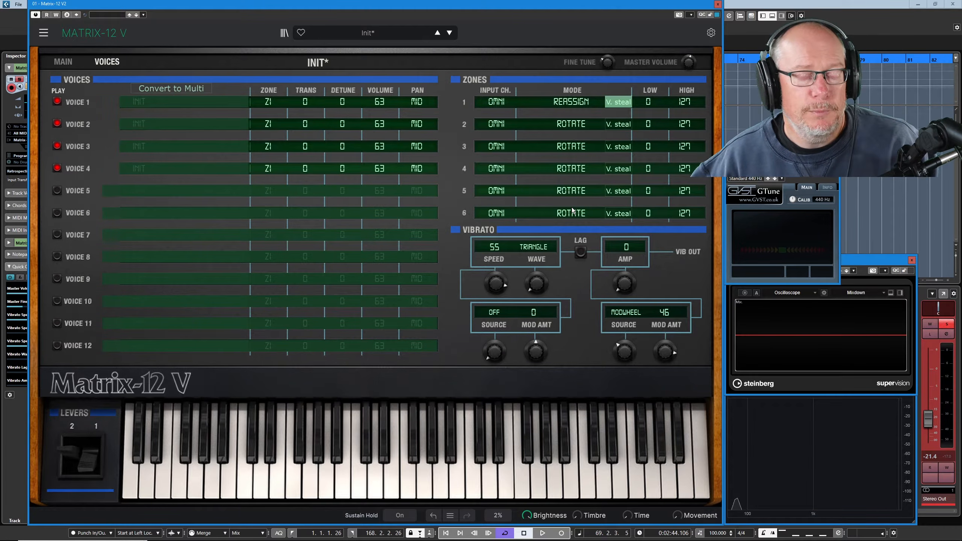
Set the mode of zone 1 to Reset and turn on its voice stealing
left_click(579, 101)
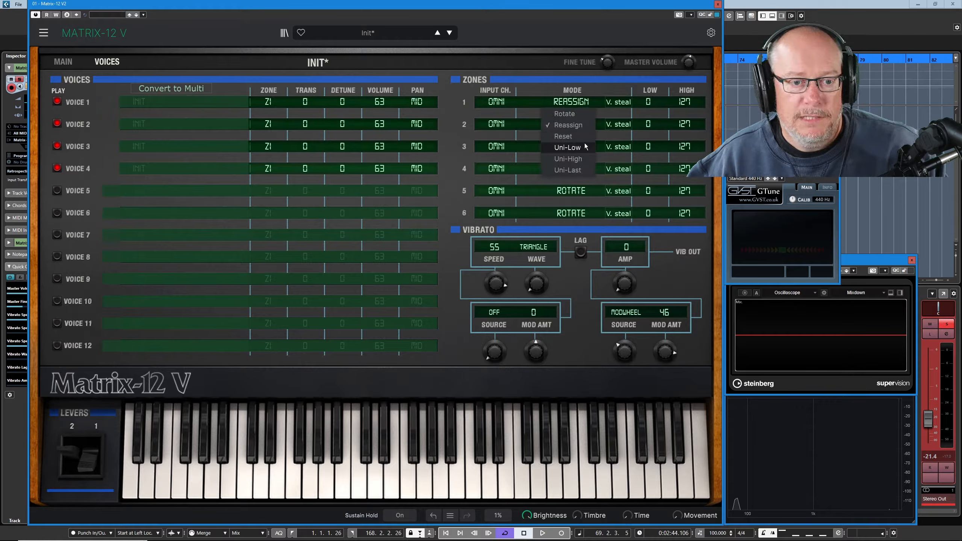
left_click(565, 137)
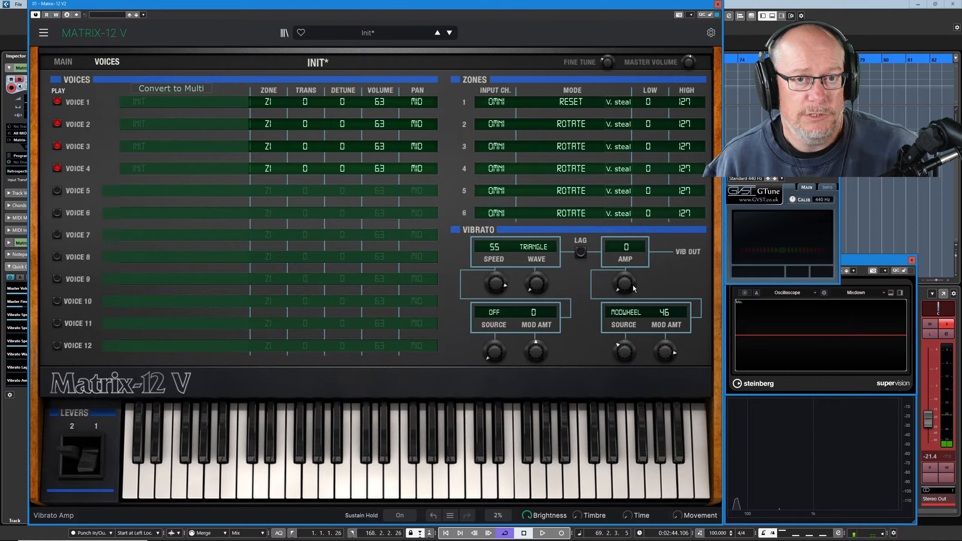
left_click(616, 103)
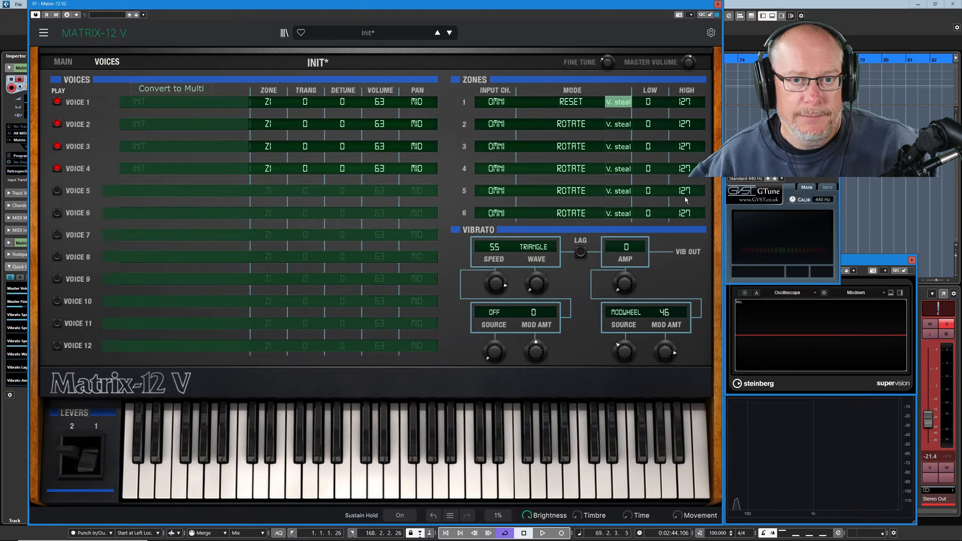
Set the mode of zone 1 to Uni-Low and detune voices 2, 3 and 4 to 1, -5 and 4 respectively
left_click(571, 101)
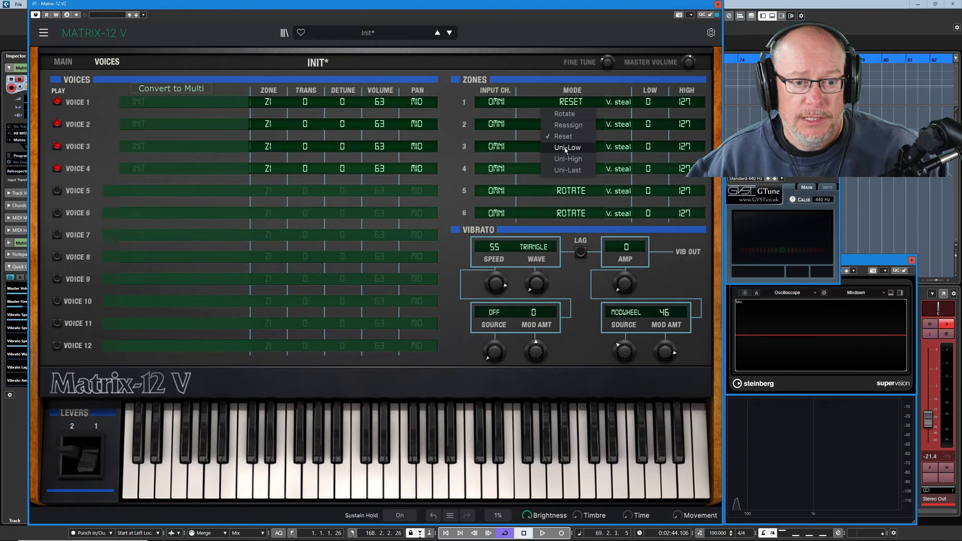
left_click(565, 148)
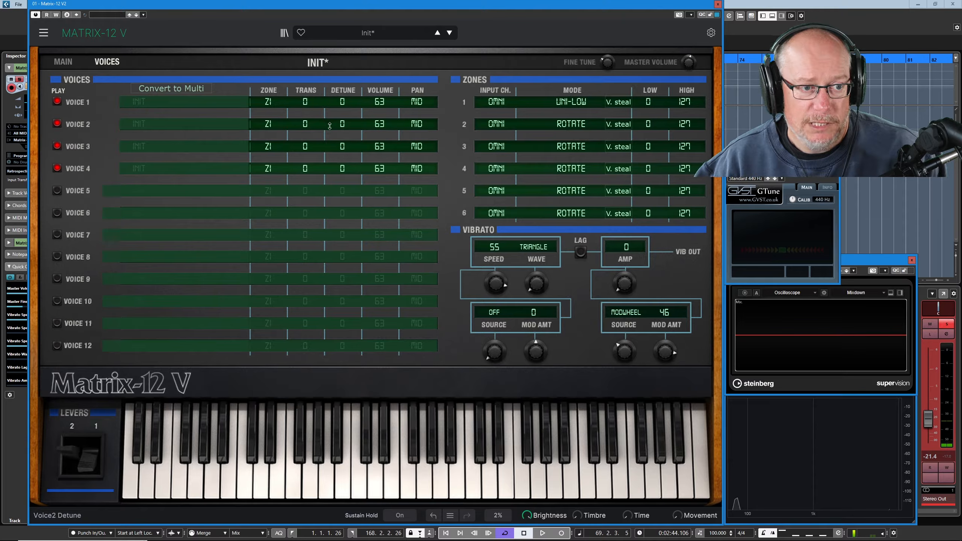
left_click_drag(342, 124, 343, 169)
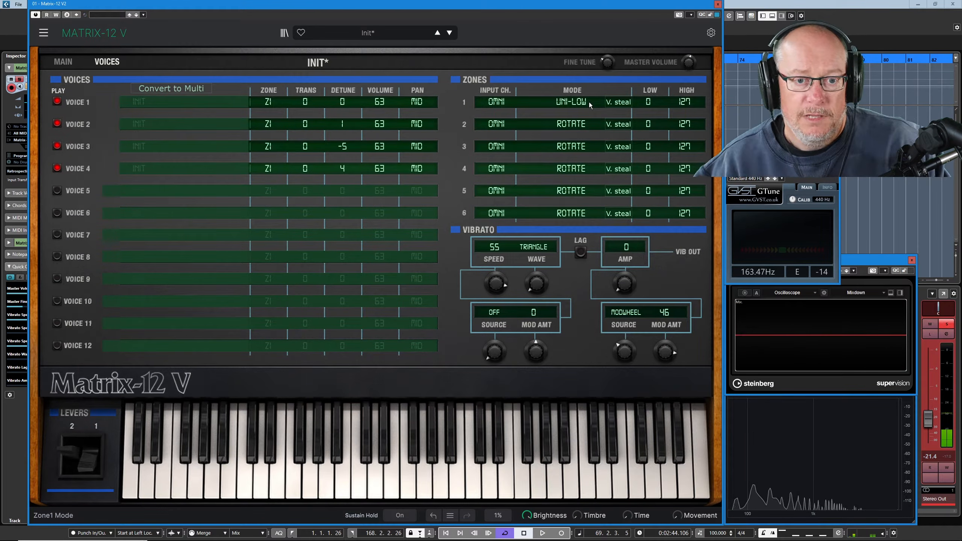
Switch the mode of zone 1 to Uni-High and Uni-Last, and return it to Rotate
left_click(588, 101)
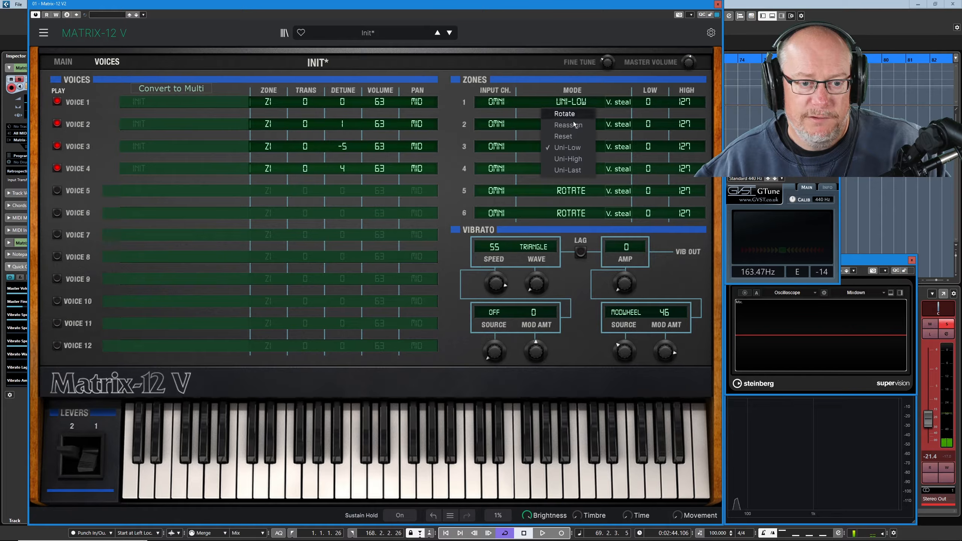
left_click(571, 162)
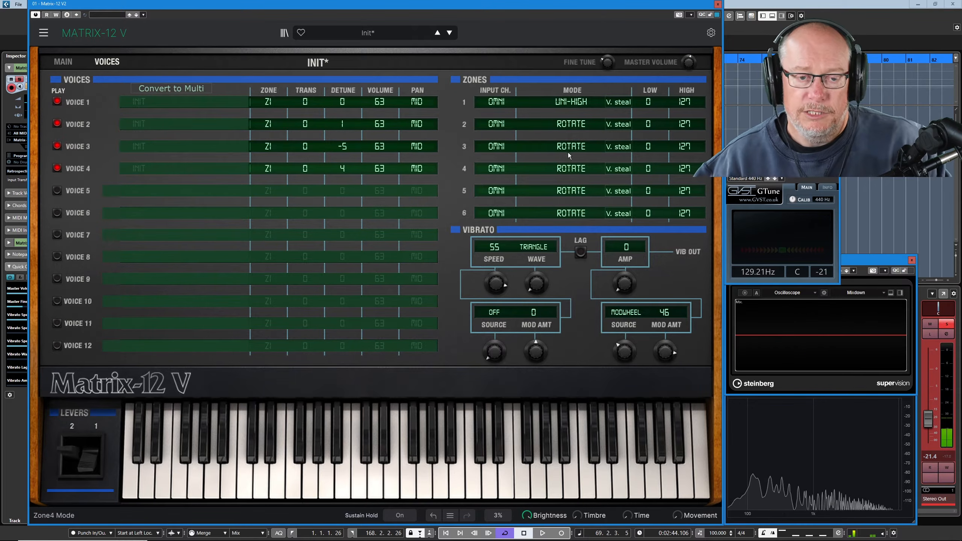
left_click(569, 100)
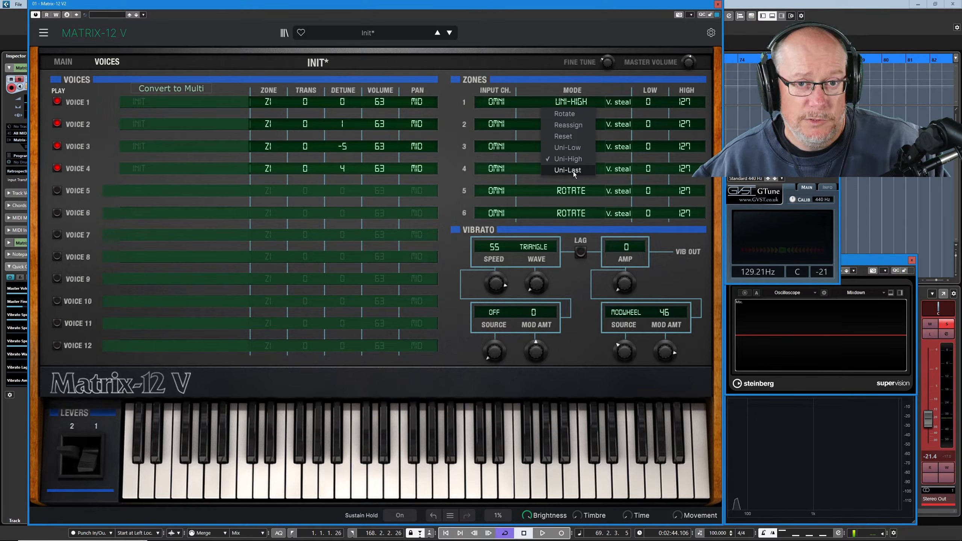
left_click(573, 171)
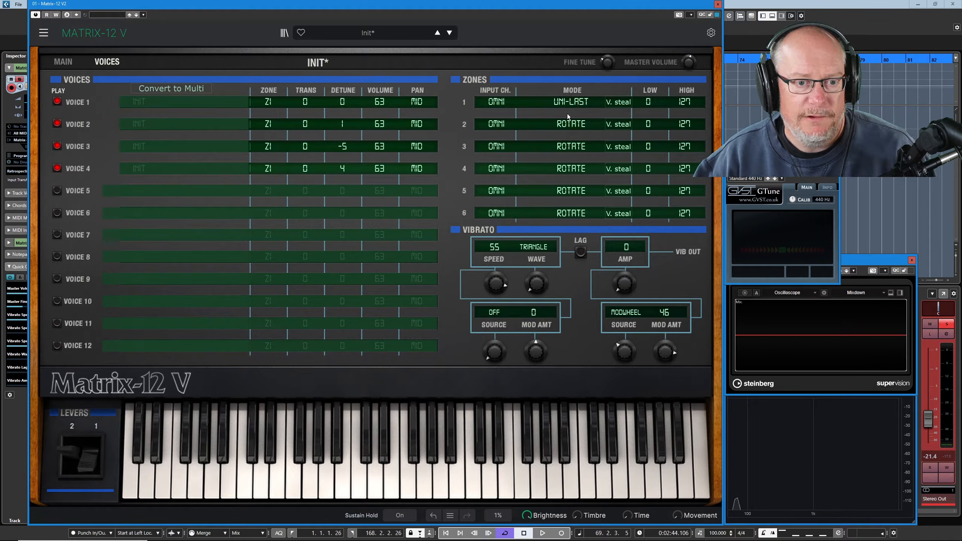
left_click(570, 102)
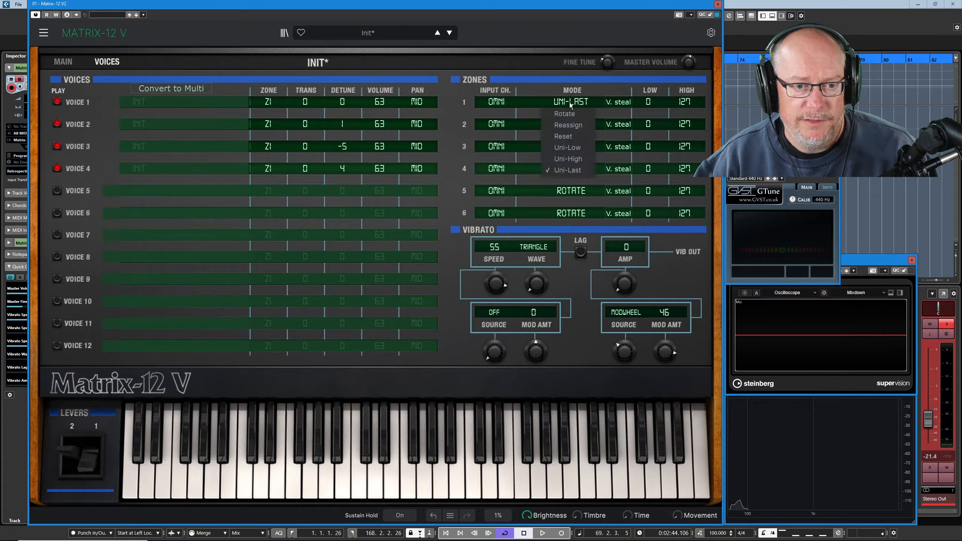
left_click(566, 113)
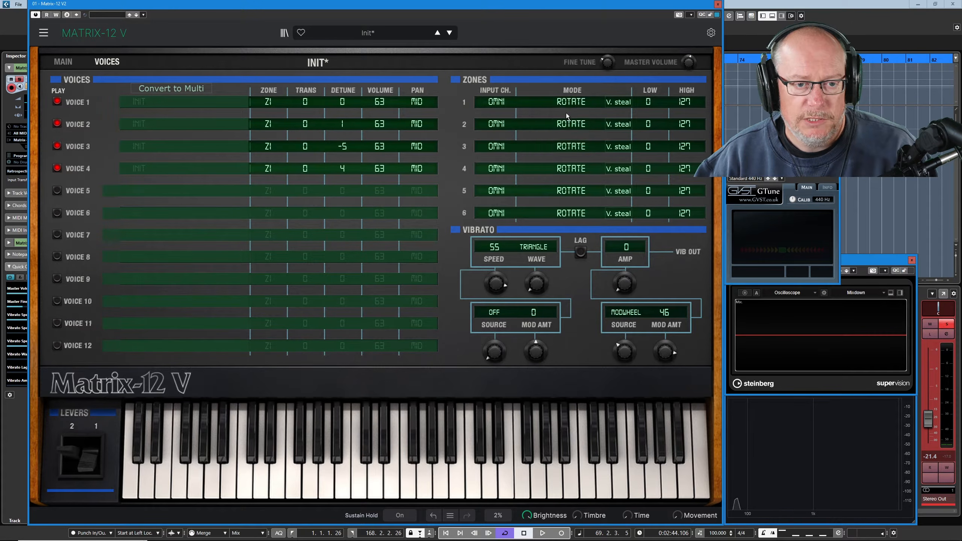
Disable voices 2, 3 and 4 and turn on voice stealing for zone 1
left_click(56, 124)
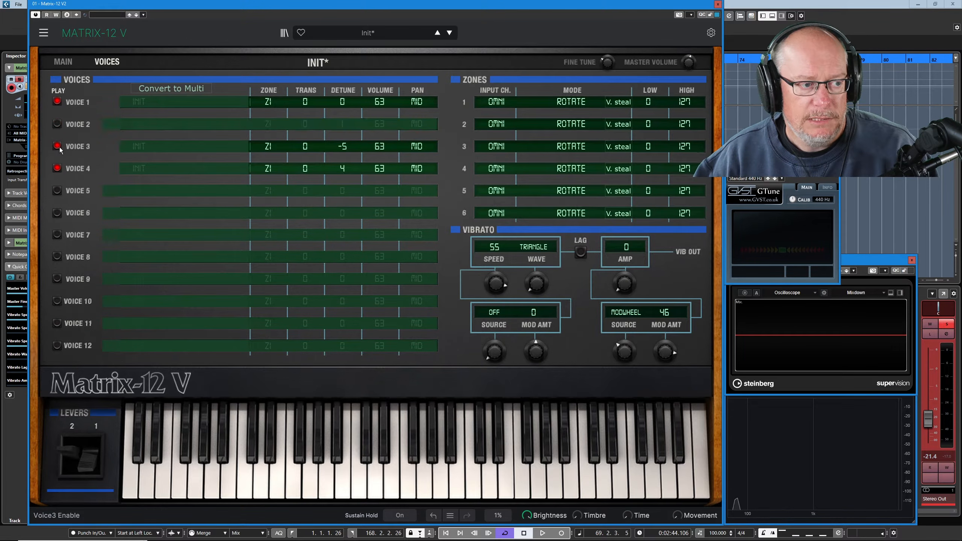
left_click(57, 146)
left_click(58, 168)
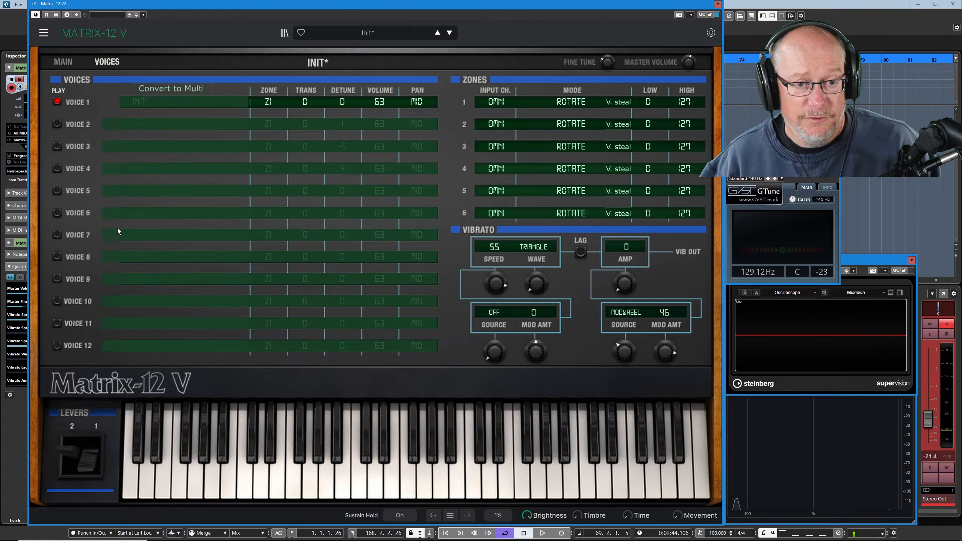
left_click(618, 102)
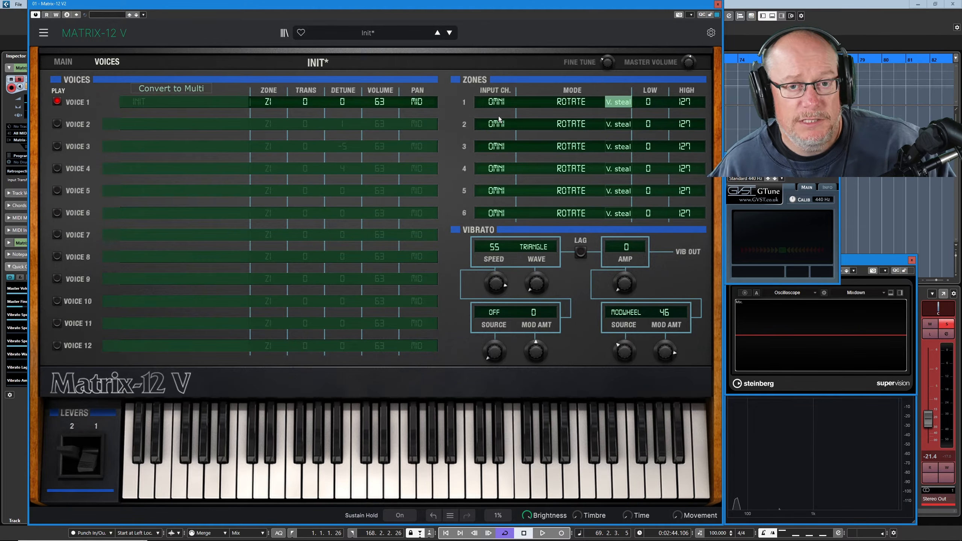
Reload the Init preset and set the mode of zone 2 to Reset on the Voices page
left_click(450, 32)
left_click(91, 60)
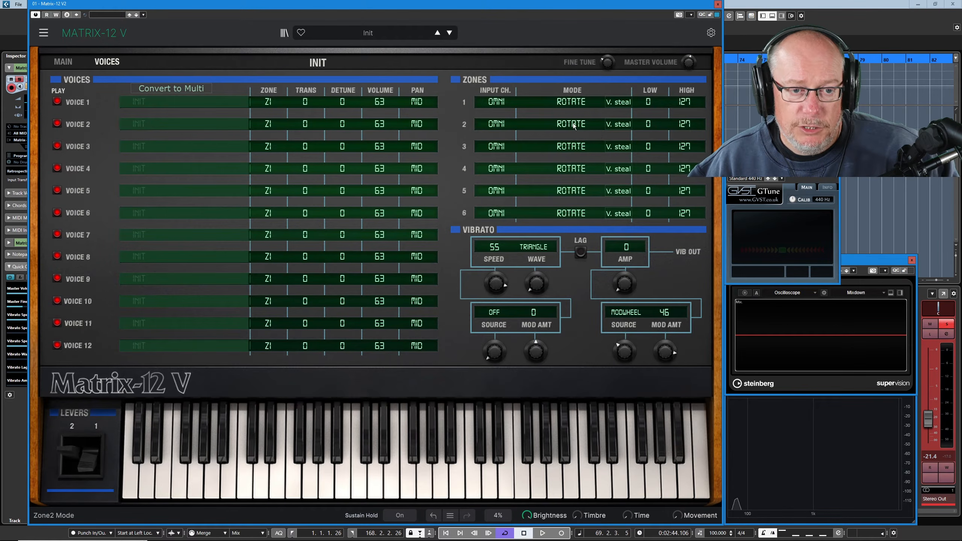
left_click(570, 146)
left_click(565, 161)
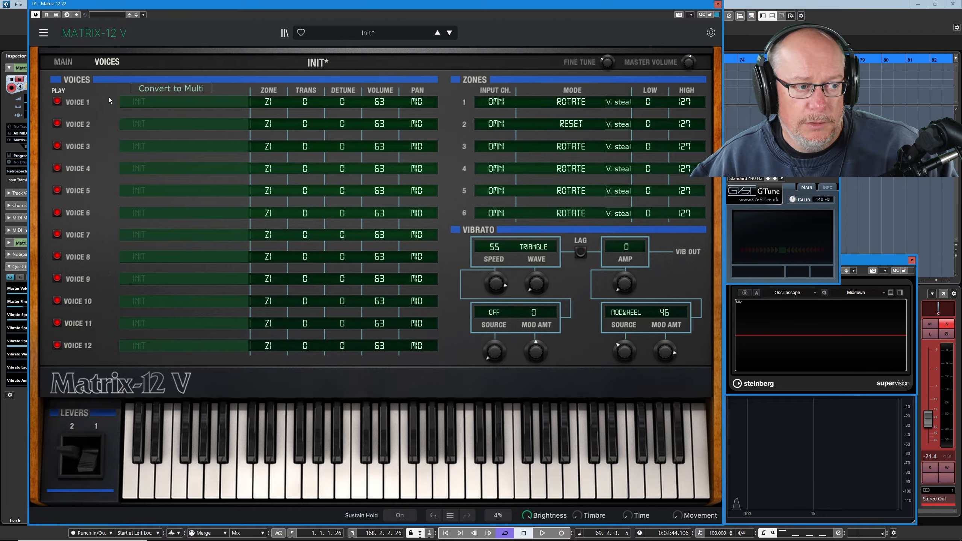
Assign voices 1, 2 and 3 to Z2 and split the keyboard with zone 1 high at 59 and zone 2 low at 60
left_click(269, 102)
left_click(268, 125)
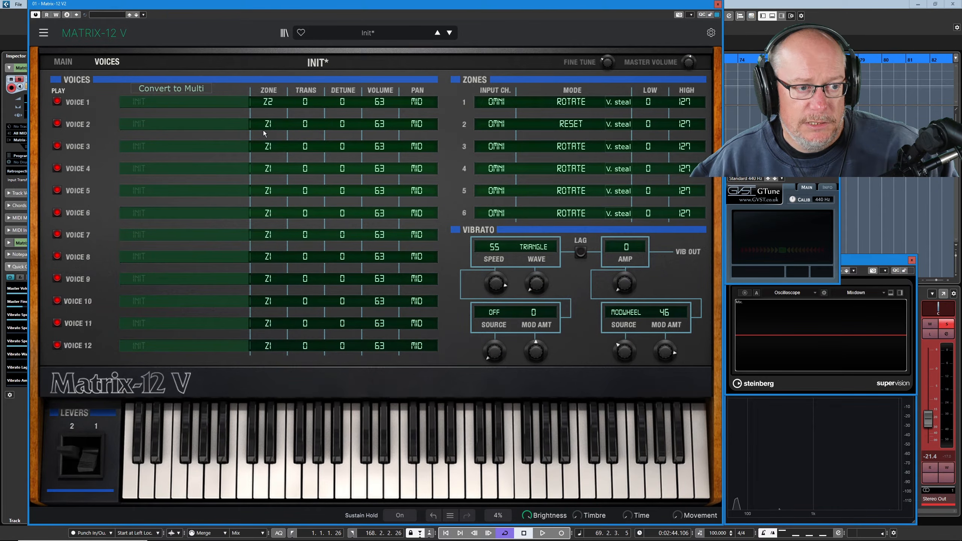
left_click(270, 124)
left_click(269, 147)
left_click(271, 149)
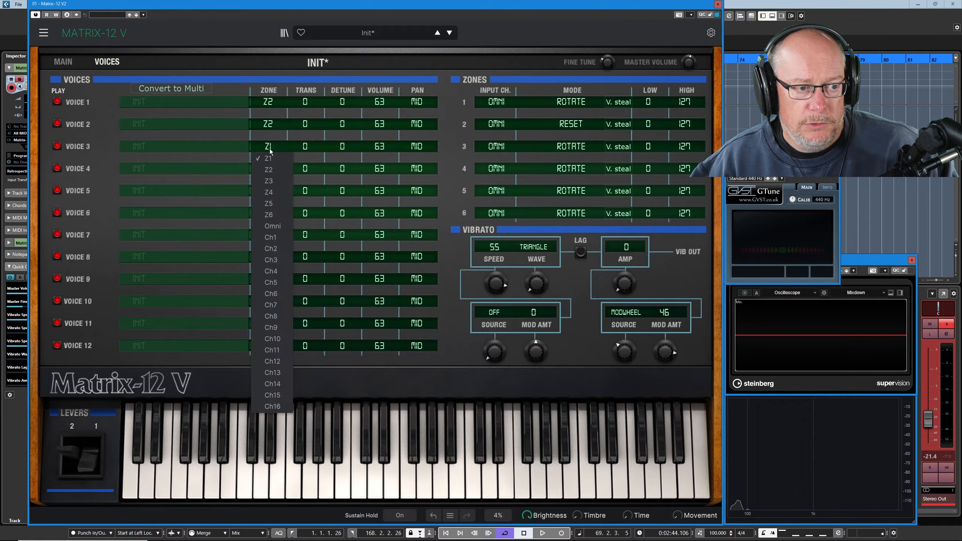
left_click(274, 169)
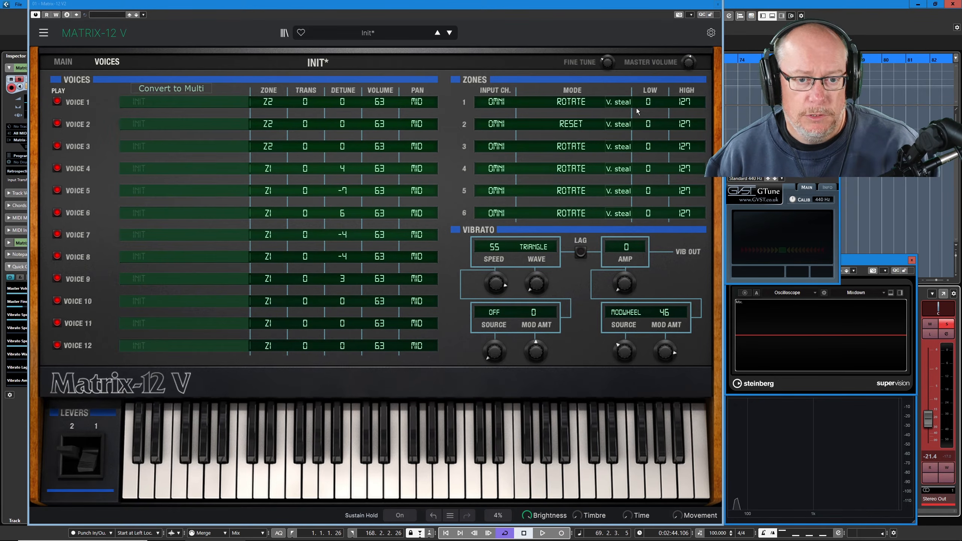
left_click_drag(684, 102, 647, 90)
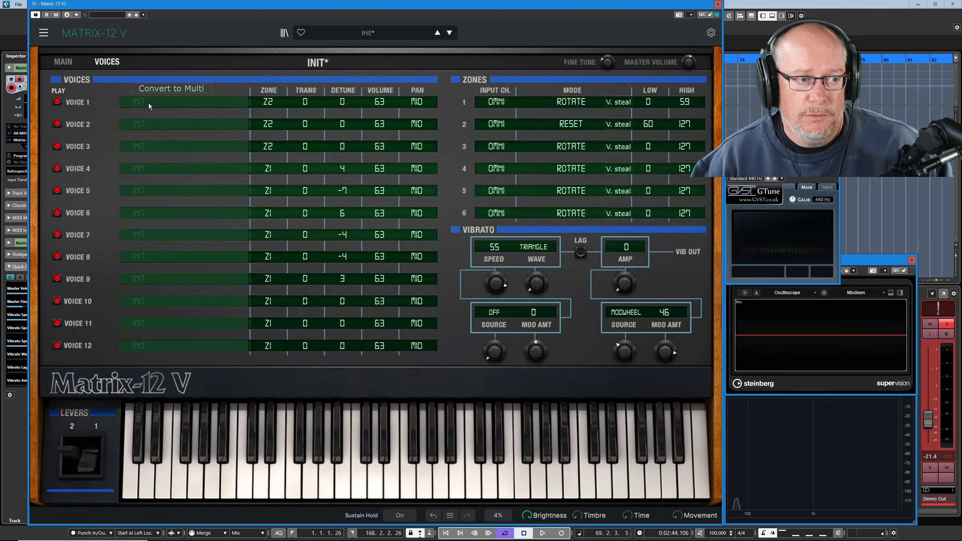
Reload the Init preset and convert it to a Multi from the Voices page
left_click(448, 33)
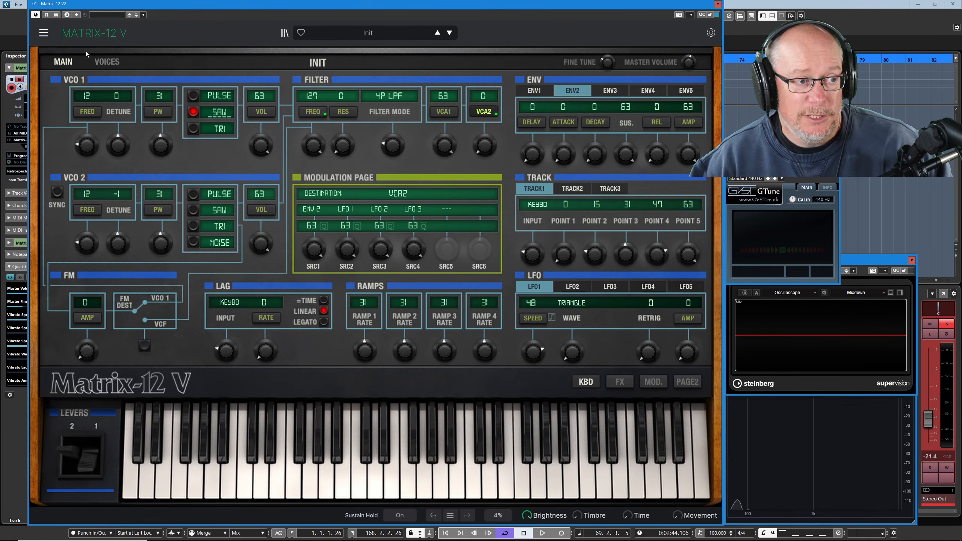
left_click(111, 63)
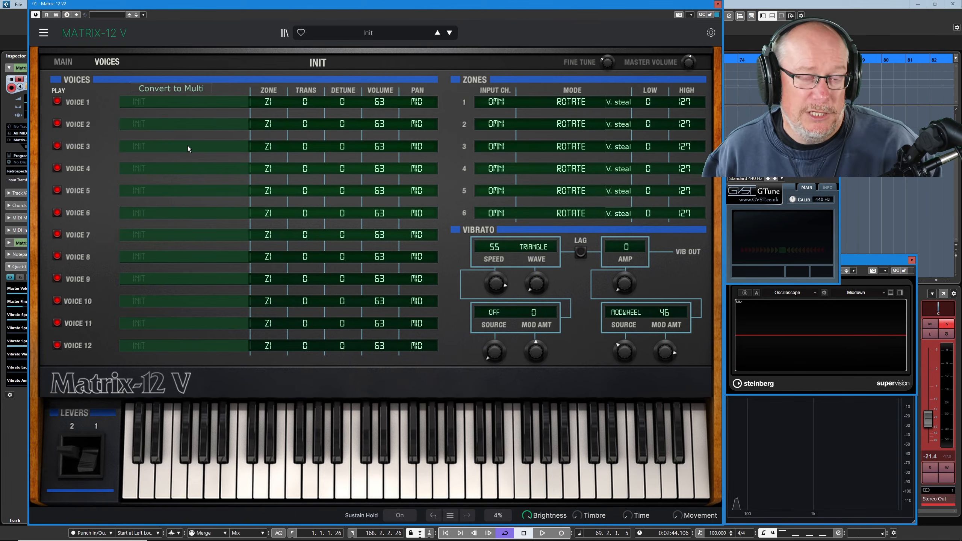
left_click(173, 88)
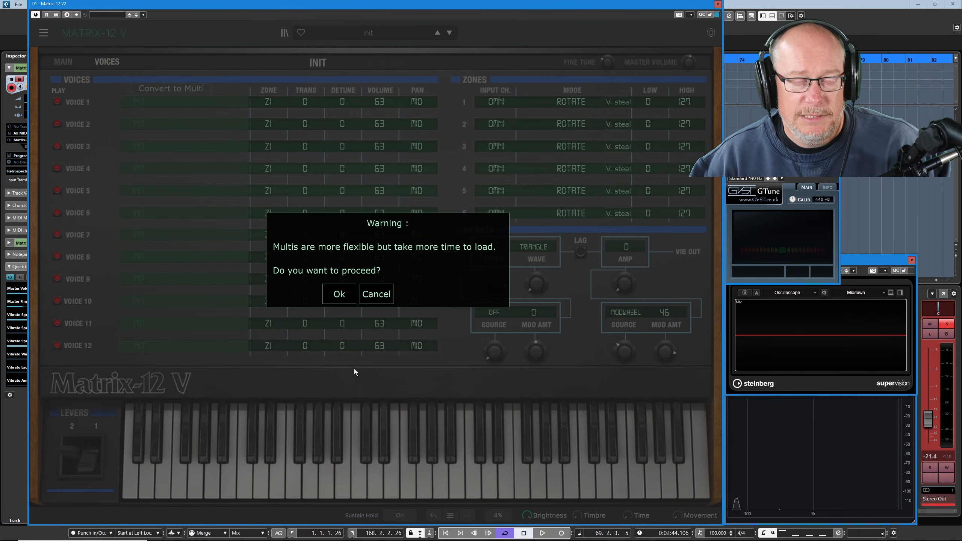
left_click(339, 295)
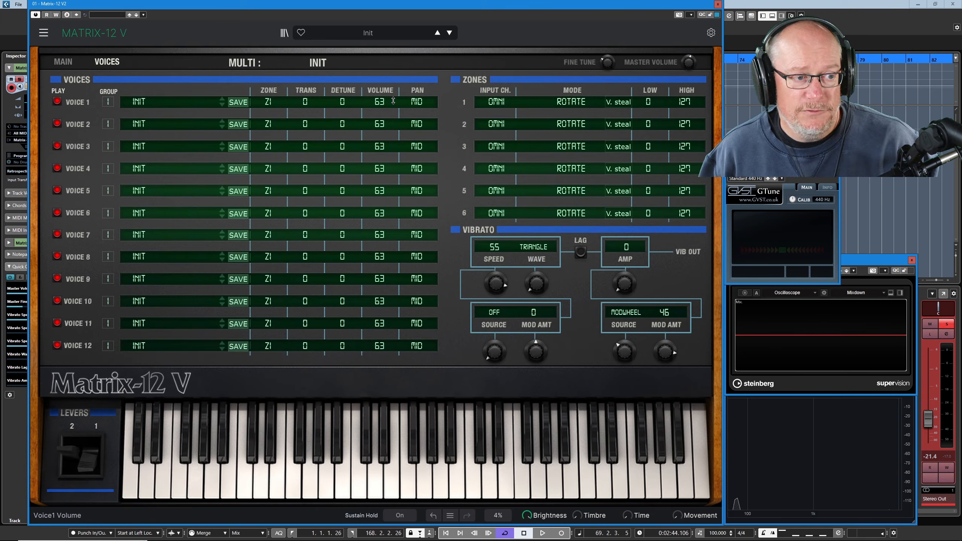
Create a new group 2 for voice 1 and assign voices 2 and 3 to it
left_click(110, 106)
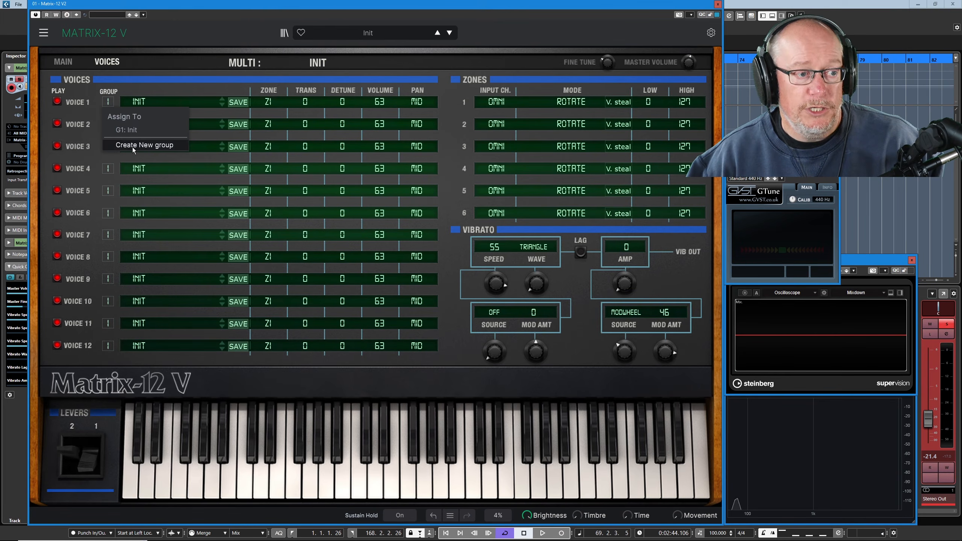
left_click(110, 104)
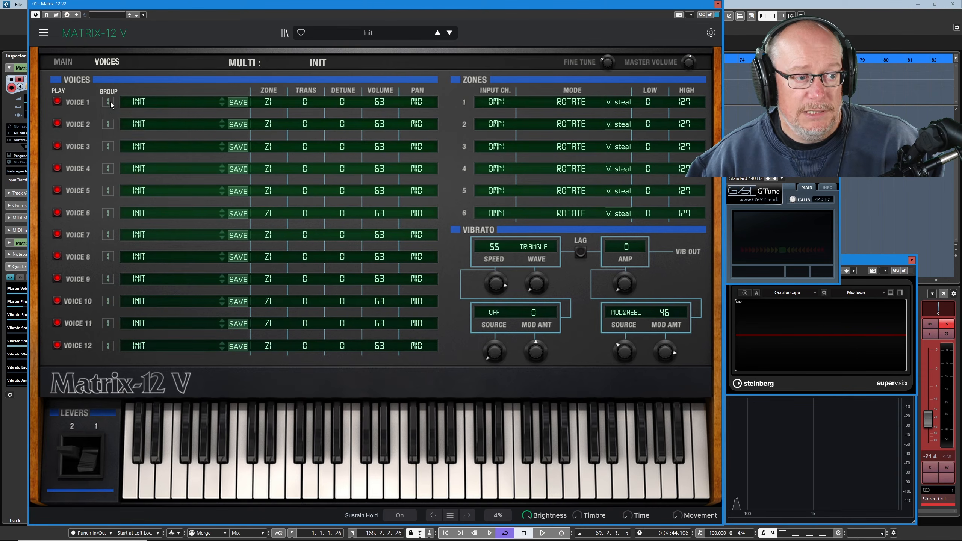
left_click(110, 102)
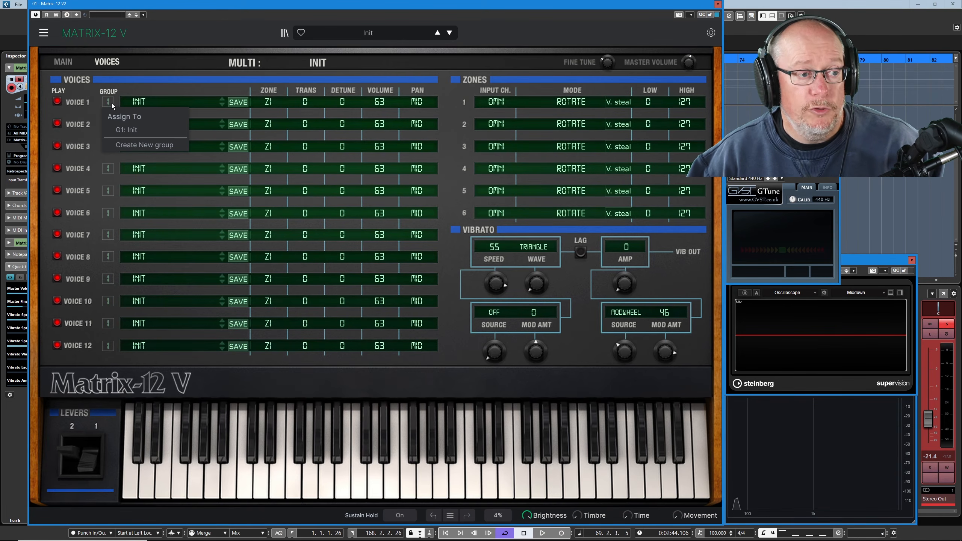
left_click(154, 146)
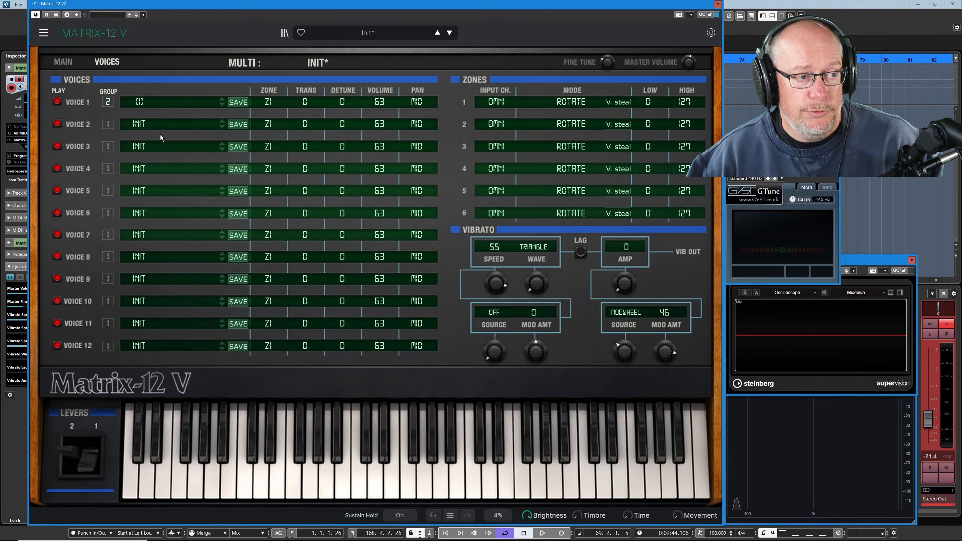
left_click(109, 123)
left_click(130, 165)
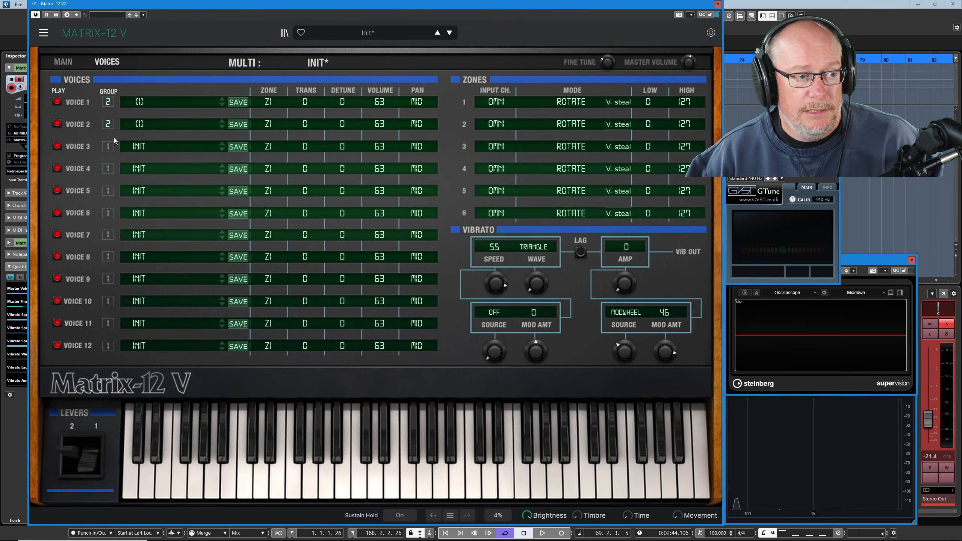
left_click(108, 149)
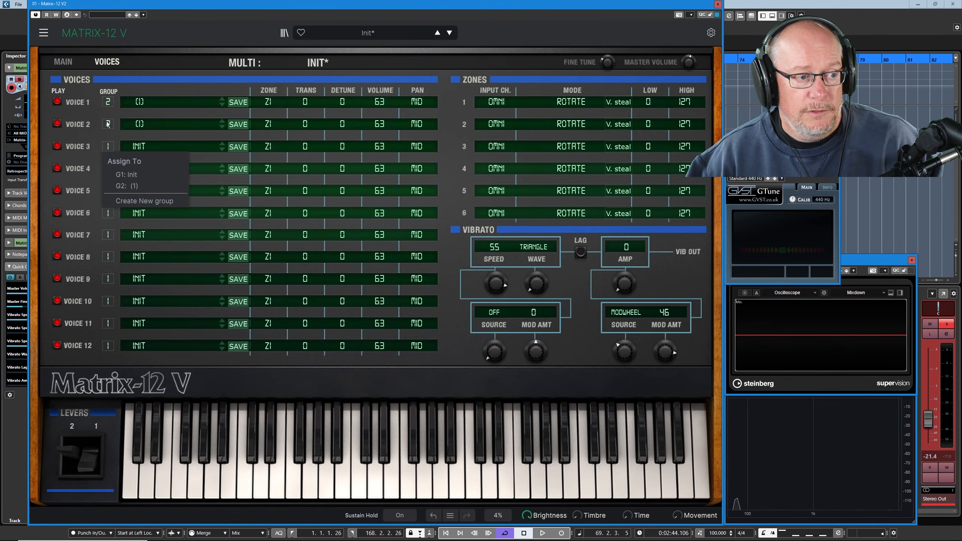
left_click(130, 188)
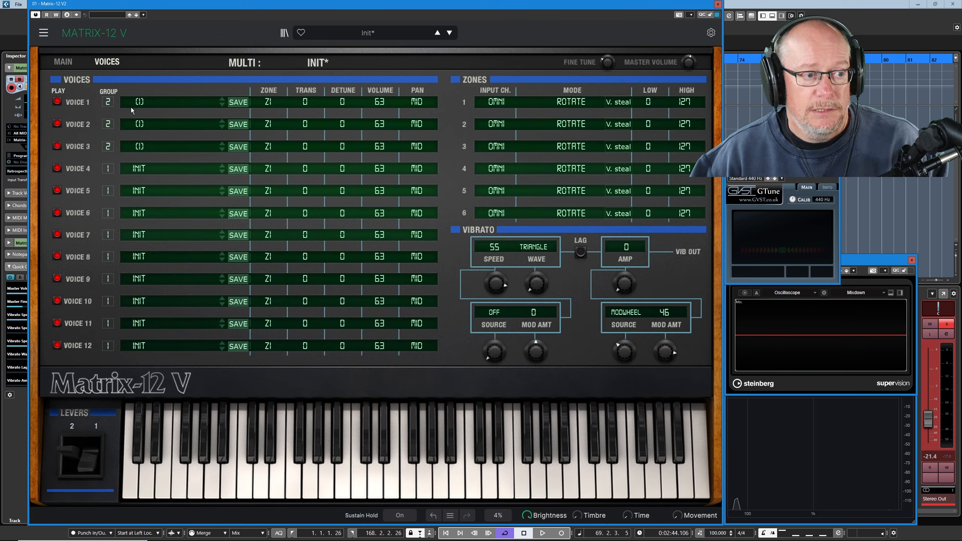
Load the Factory bass preset Bassorus into group 2 through voice 1
left_click(143, 103)
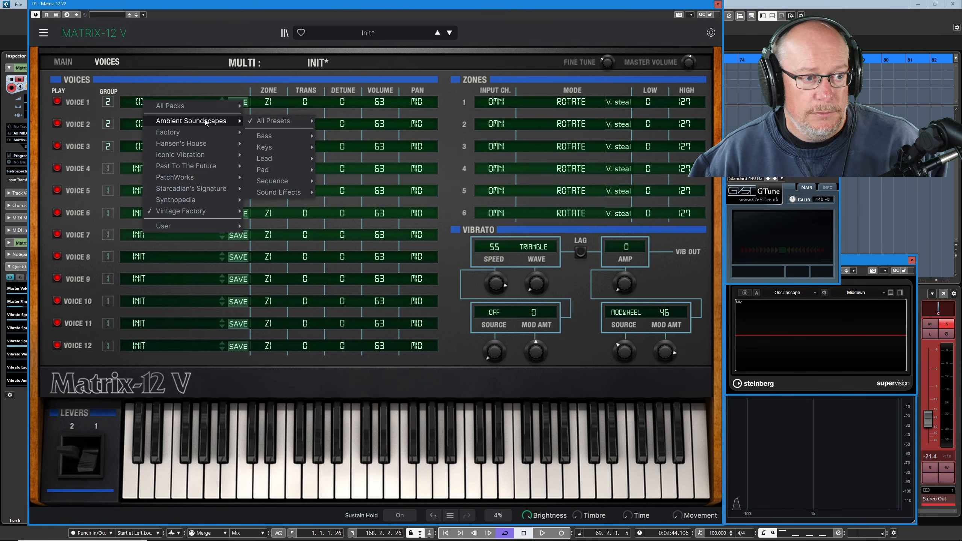
mouse_move(206, 133)
mouse_move(284, 147)
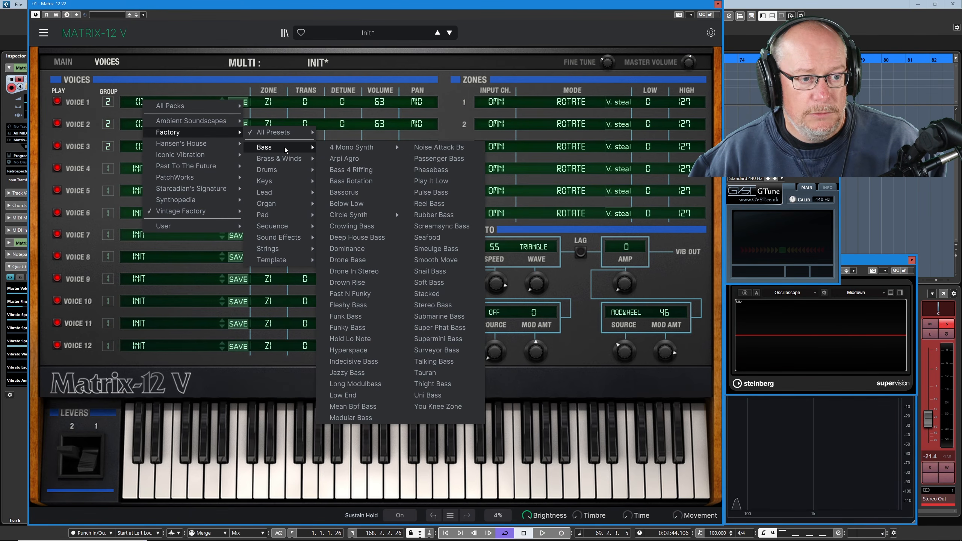
left_click(343, 192)
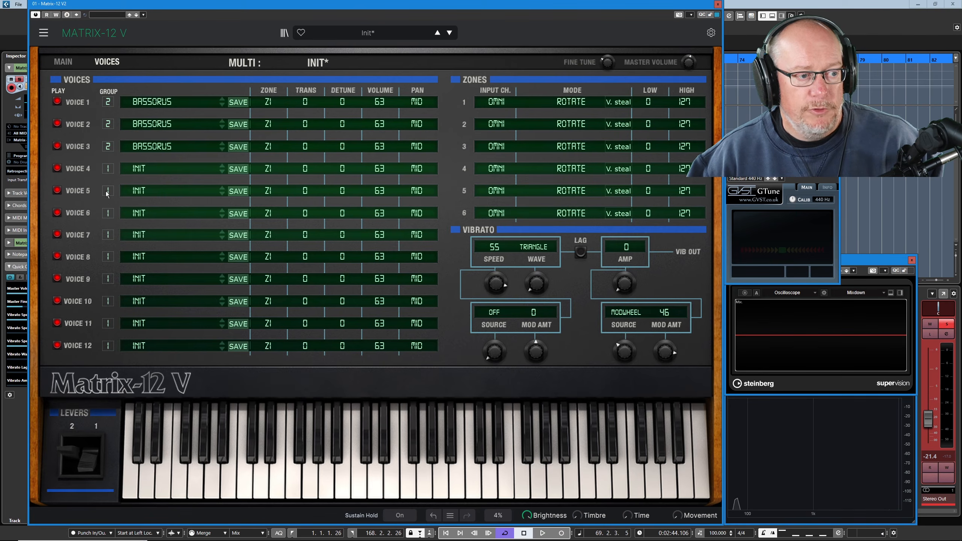
Load the Factory lead preset Funky Lead into group 1 through voice 4
left_click(141, 174)
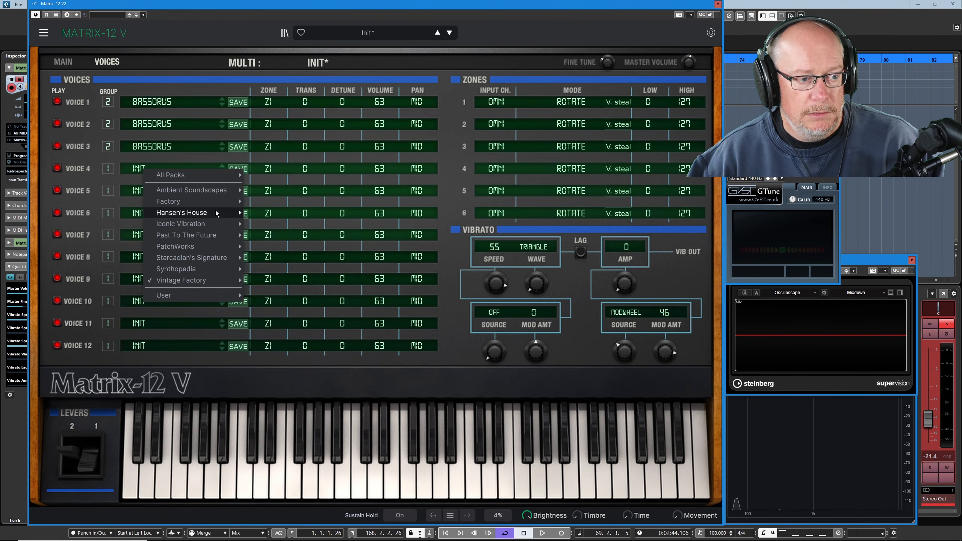
mouse_move(218, 205)
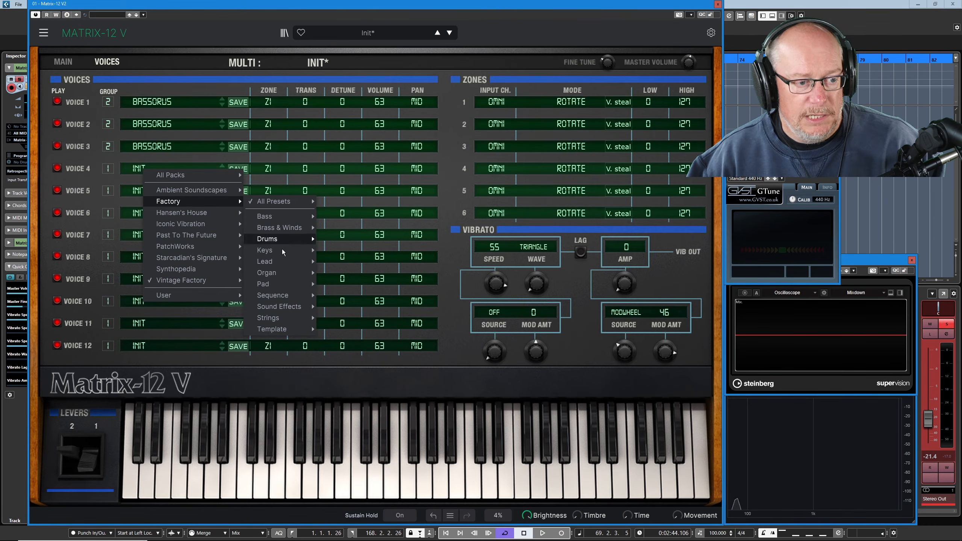
mouse_move(287, 265)
left_click(348, 318)
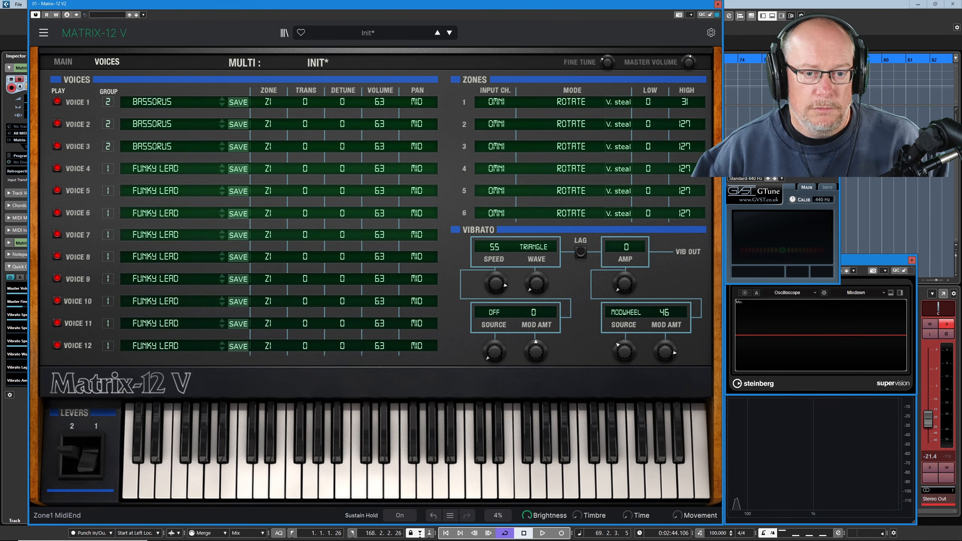
Split the keyboard by setting zone 1's high note to 50 and zone 2's low note to 51
left_click_drag(685, 102, 685, 94)
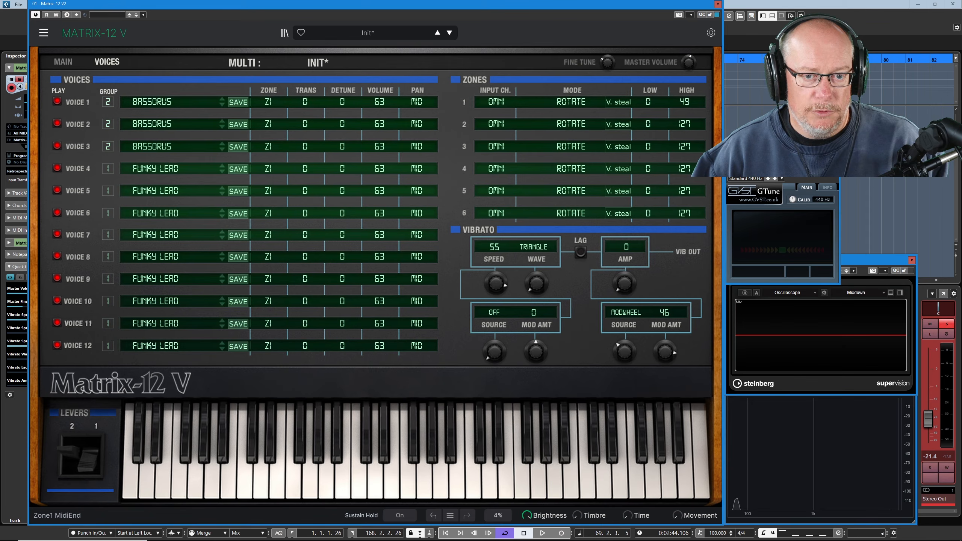
mouse_move(648, 124)
left_mouse_down()
mouse_move(648, 114)
mouse_move(648, 123)
left_mouse_up()
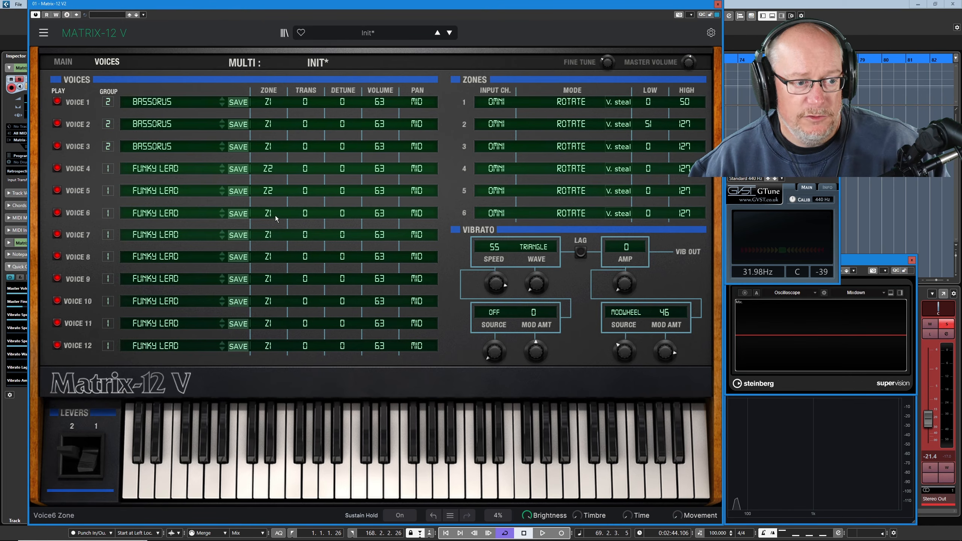
Assign voices 4 through 12 to Z2 and raise the Stereo Out fader to -13.7
left_click(269, 213)
left_click(269, 236)
left_click(269, 234)
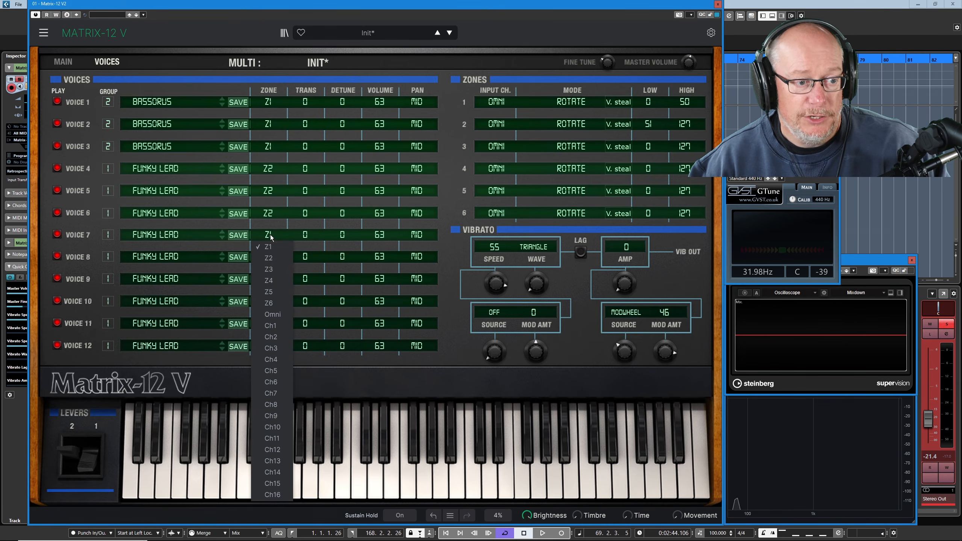
left_click(271, 258)
left_click(271, 257)
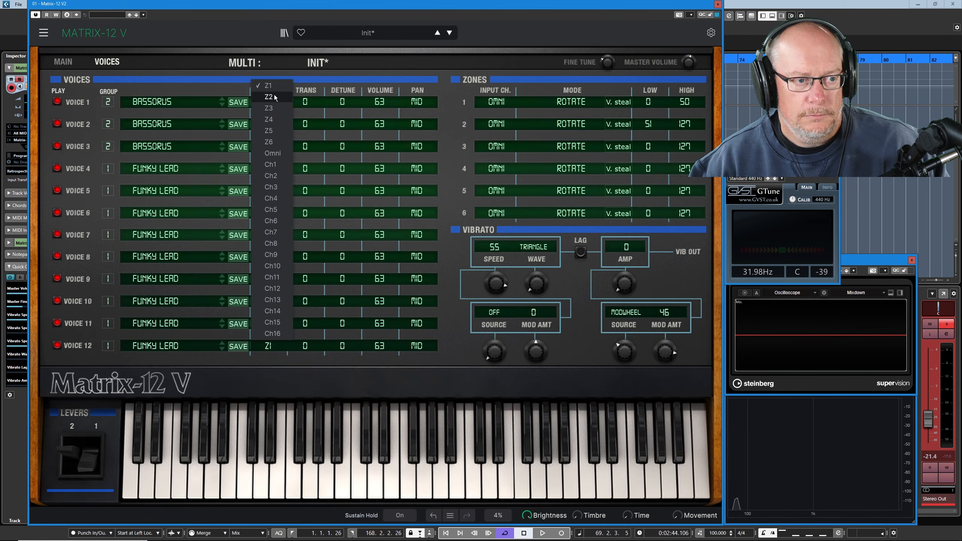
left_click(273, 98)
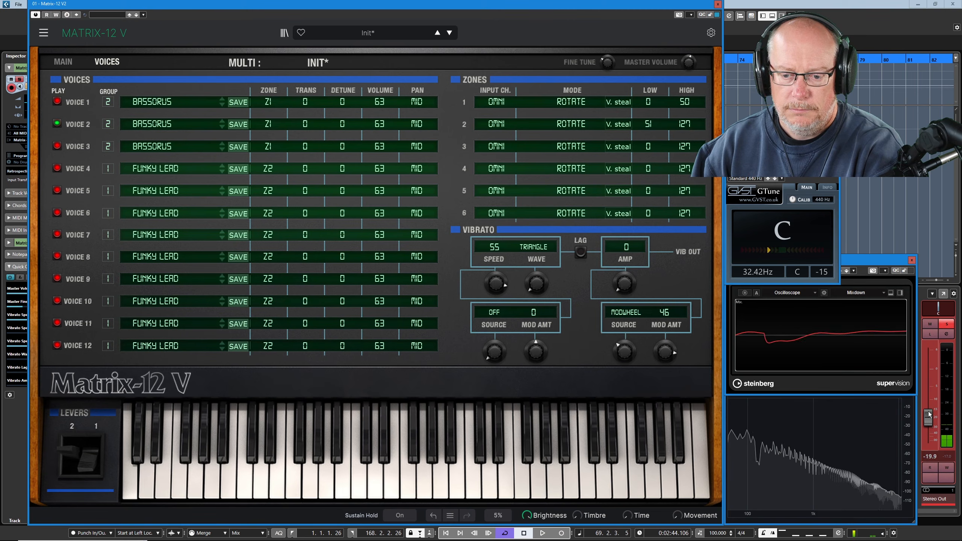
left_click_drag(929, 423, 930, 410)
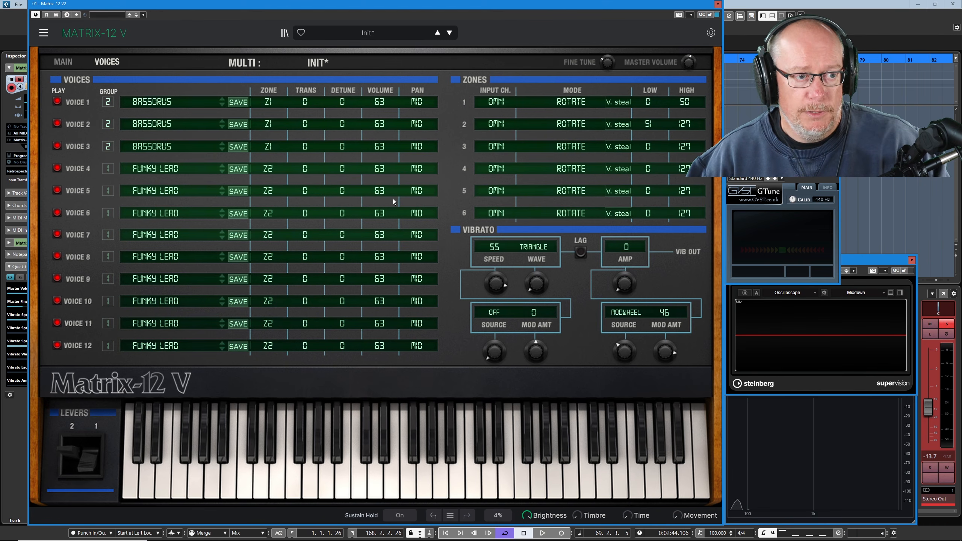
Compare the patch settings of groups G1 and G2 on the Main page, ending on G1
left_click(65, 62)
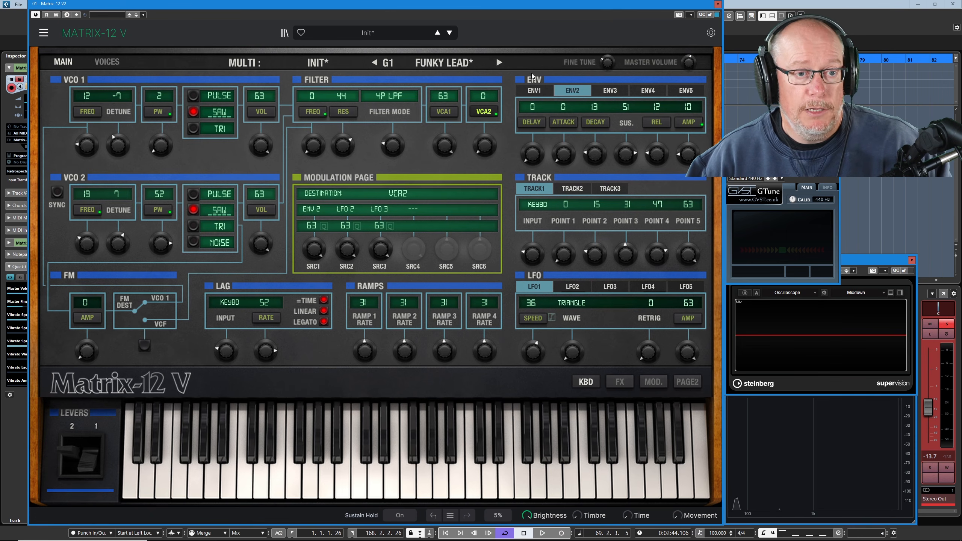
left_click(499, 62)
left_click(375, 62)
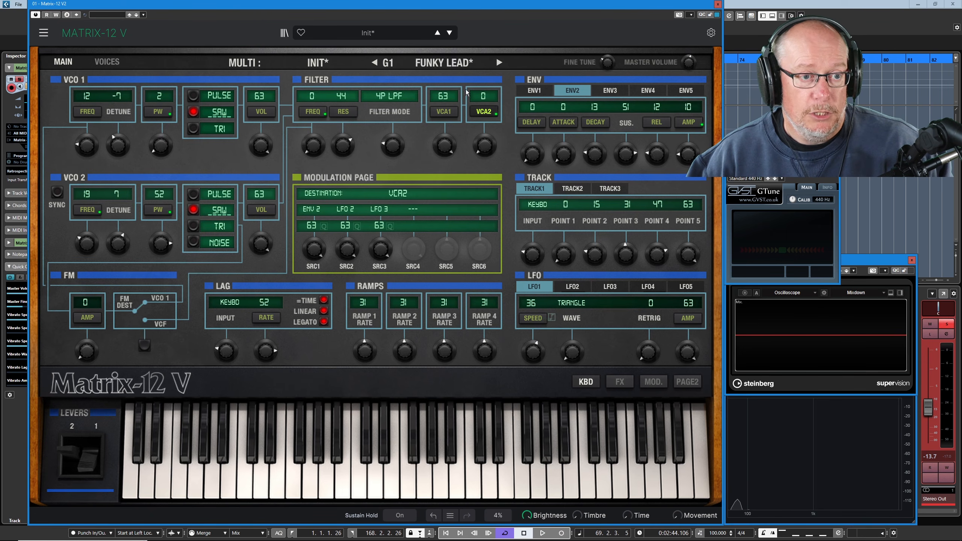
left_click(499, 62)
left_click(375, 63)
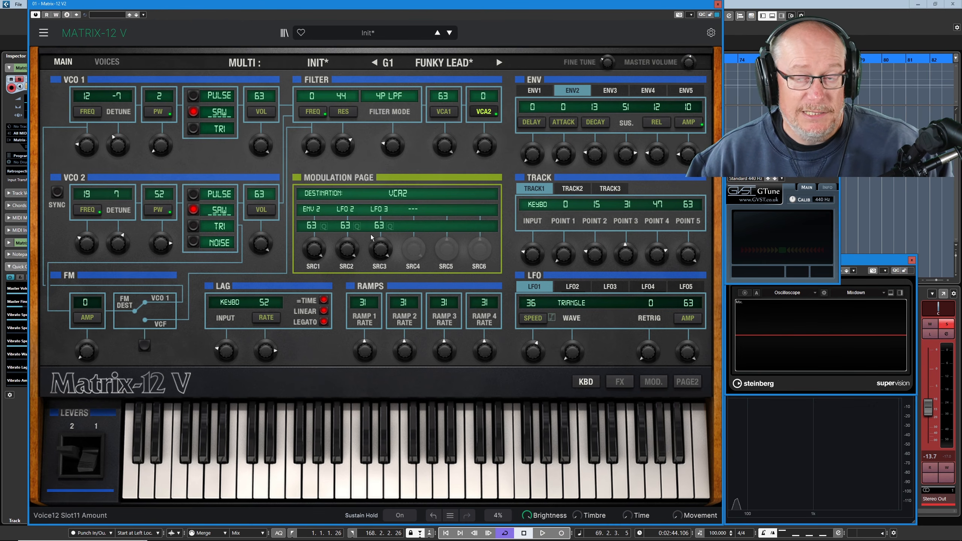
left_click(499, 62)
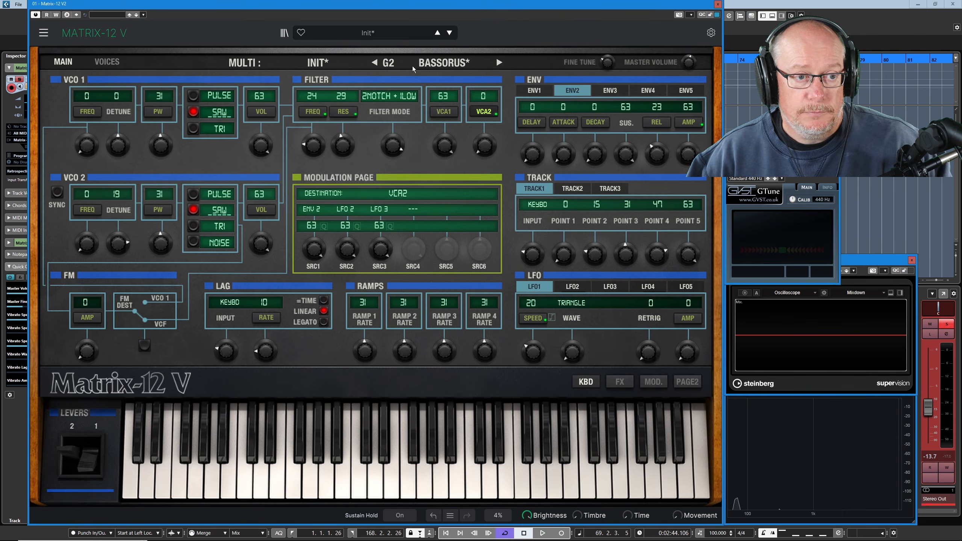
left_click(375, 63)
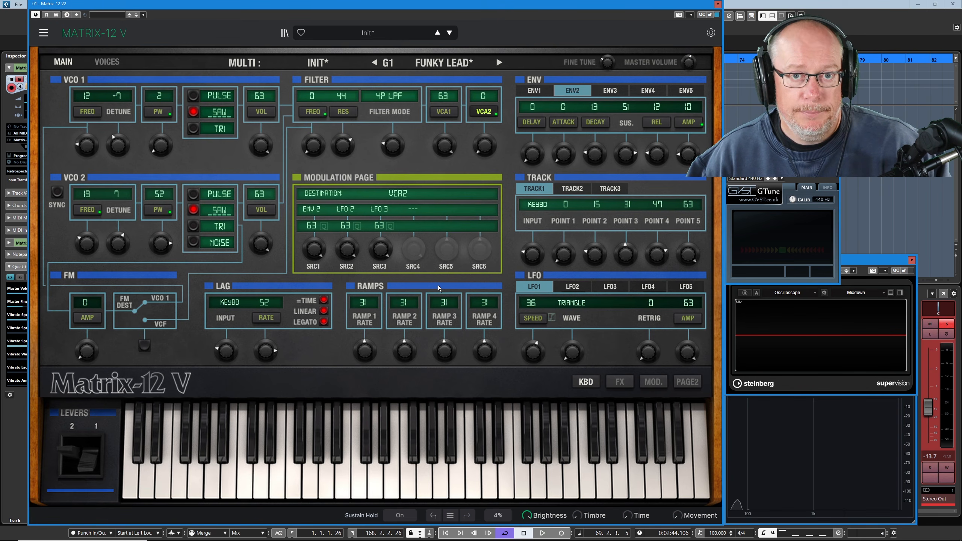